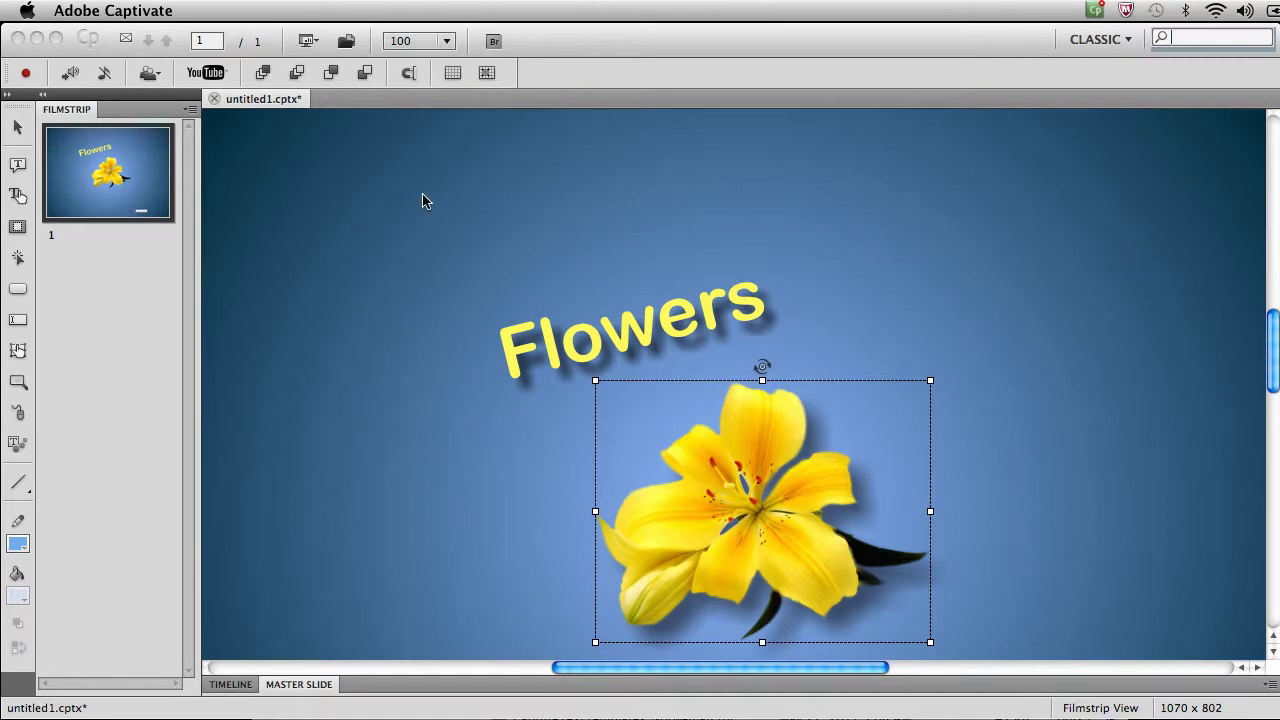
# Step: Create a new blank 640 x 480 project and turn off the slide's master slide background
pyautogui.click(627, 45)
pyautogui.click(204, 12)
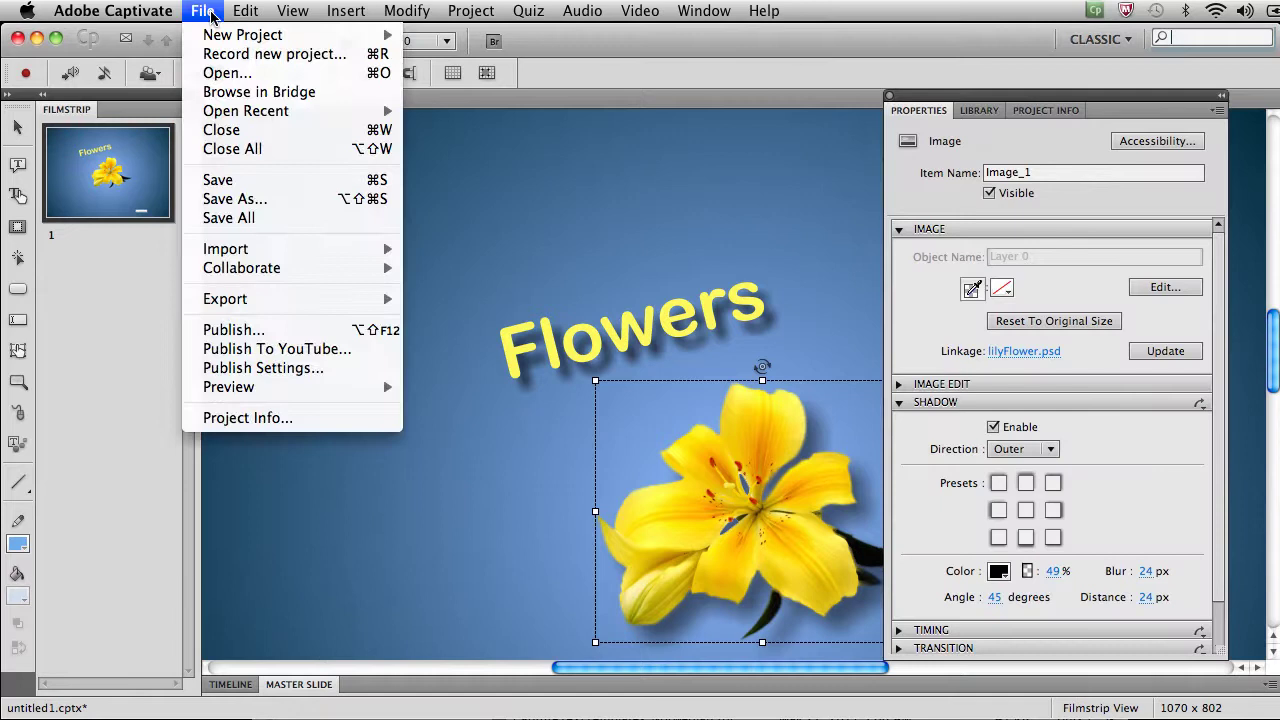
pyautogui.moveTo(243, 35)
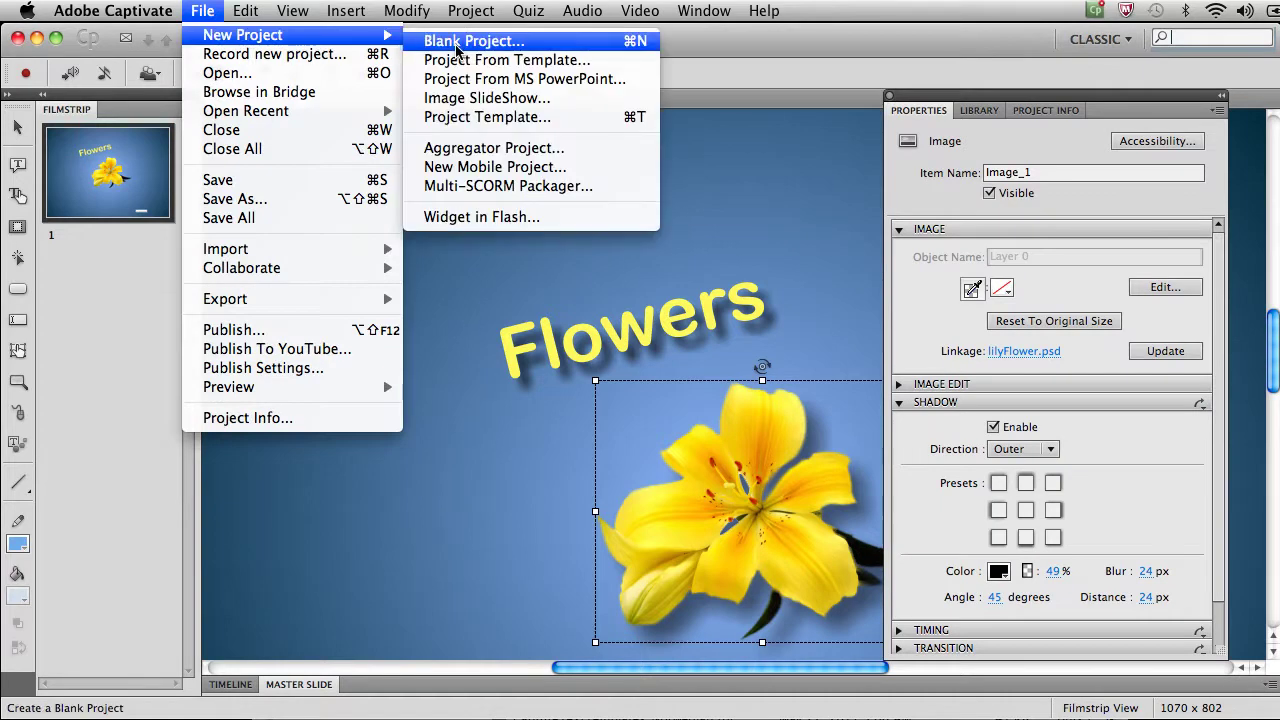
pyautogui.click(458, 41)
pyautogui.click(818, 418)
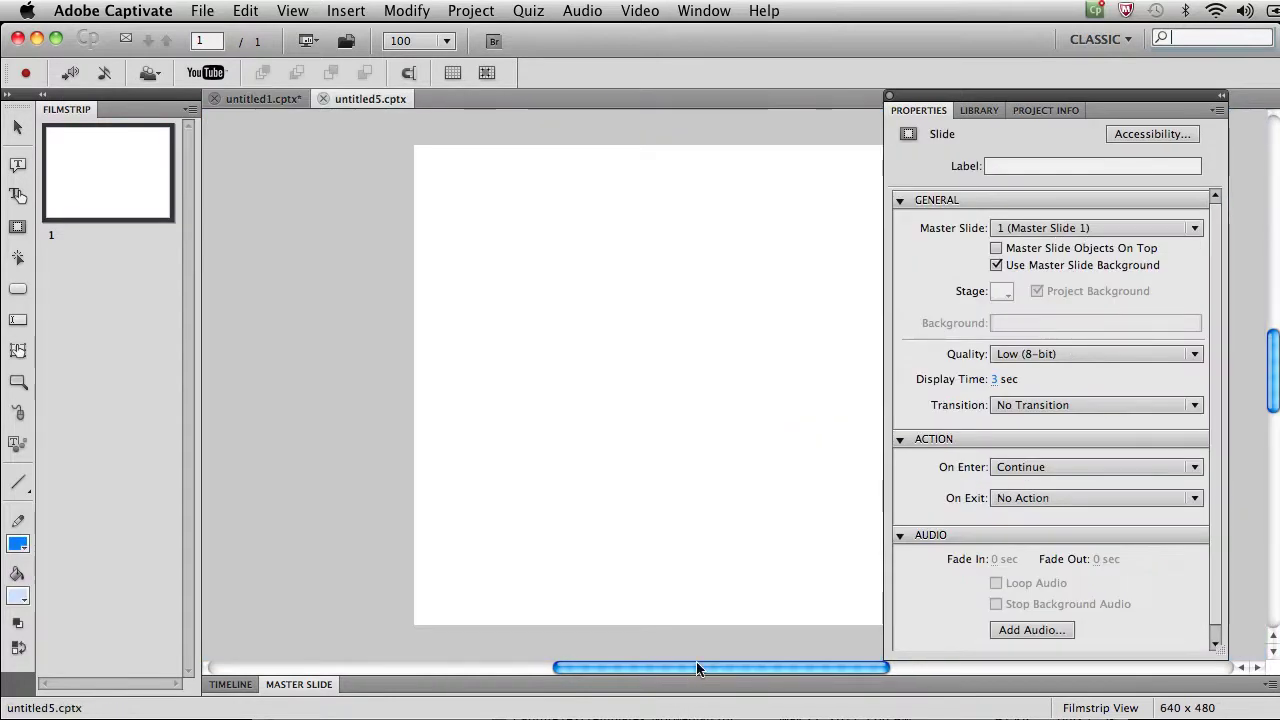
pyautogui.moveTo(696, 661); pyautogui.dragTo(760, 688)
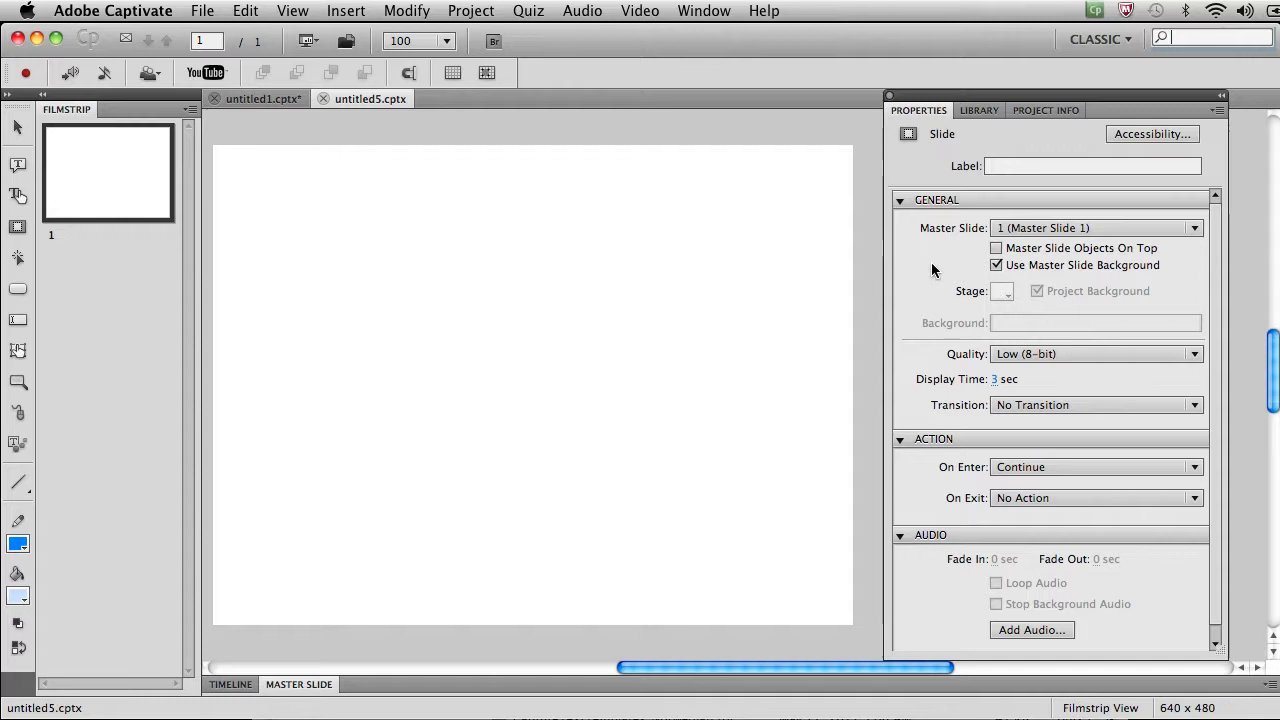
# Step: Drop the master and project backgrounds and fill the stage with a blue radial gradient, light centre
pyautogui.click(997, 265)
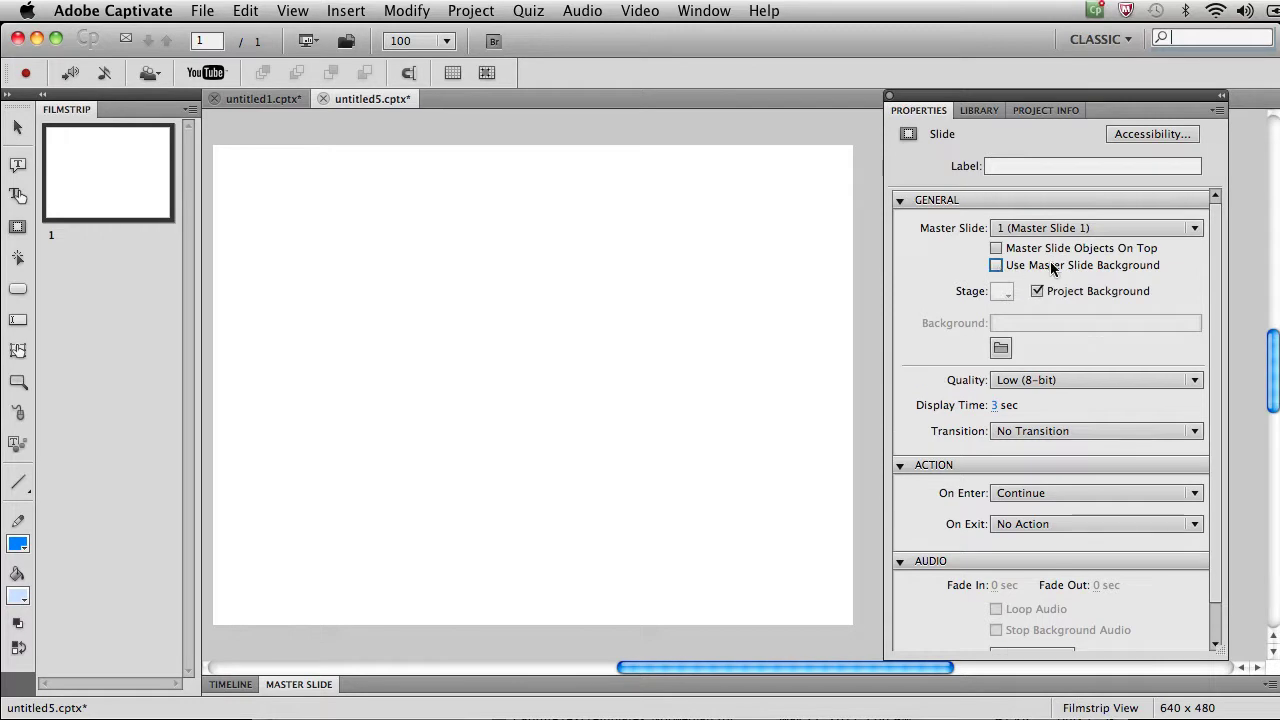
pyautogui.click(1039, 290)
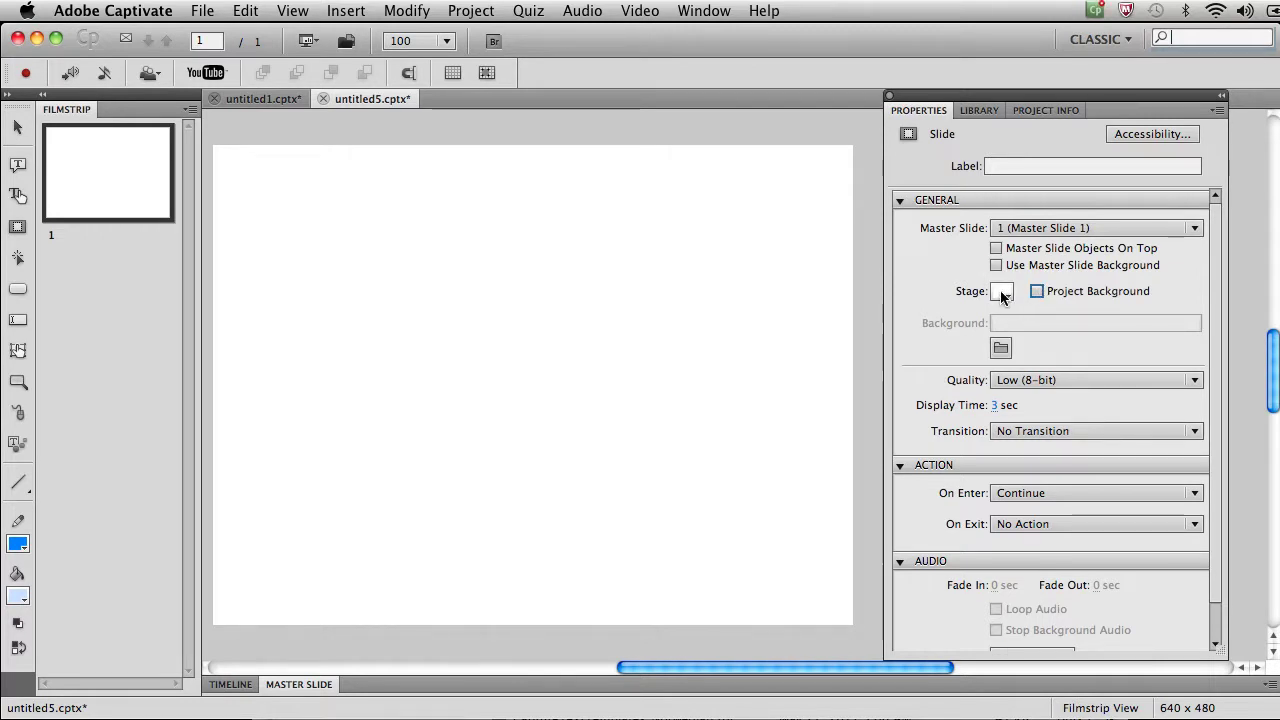
pyautogui.click(1001, 293)
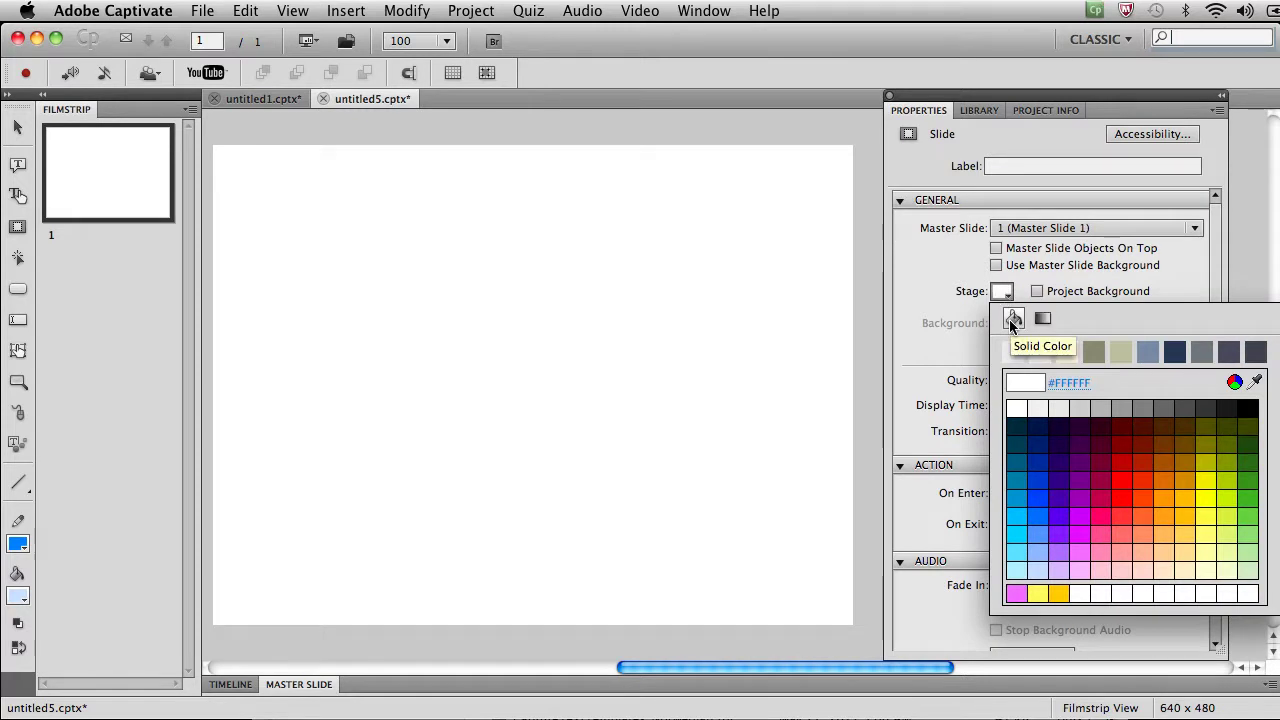
pyautogui.click(1043, 320)
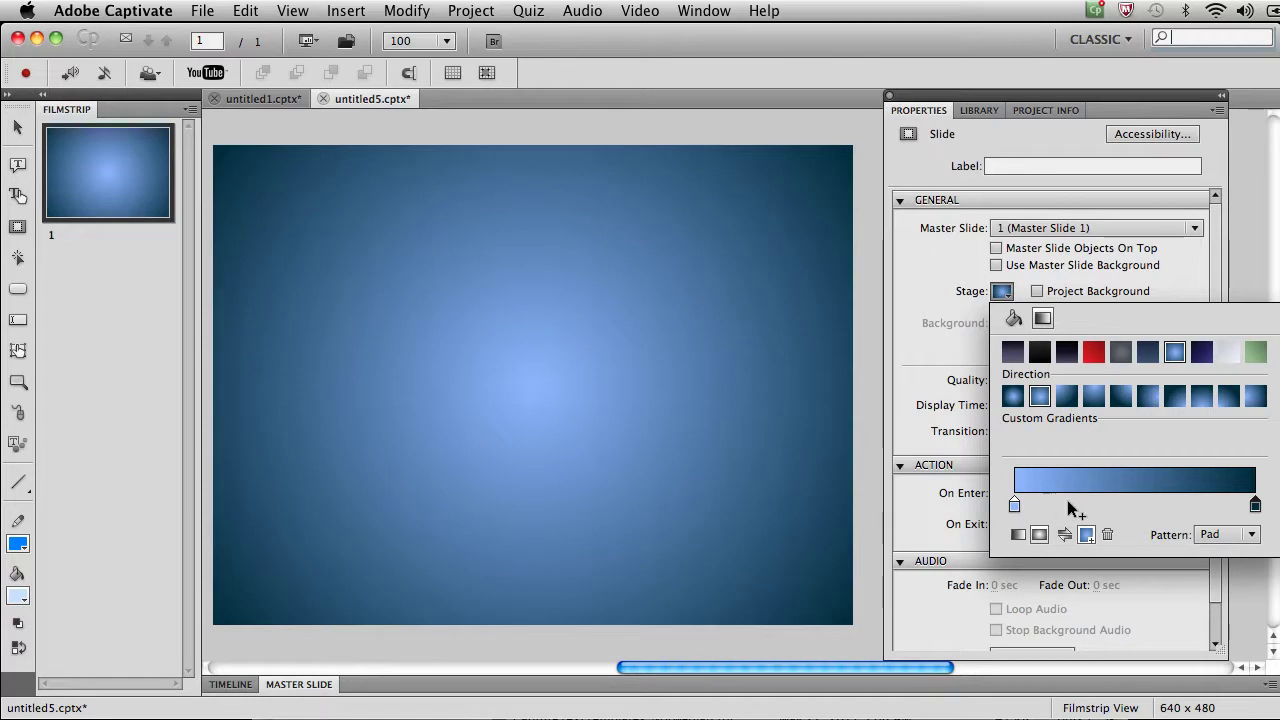
pyautogui.click(1066, 534)
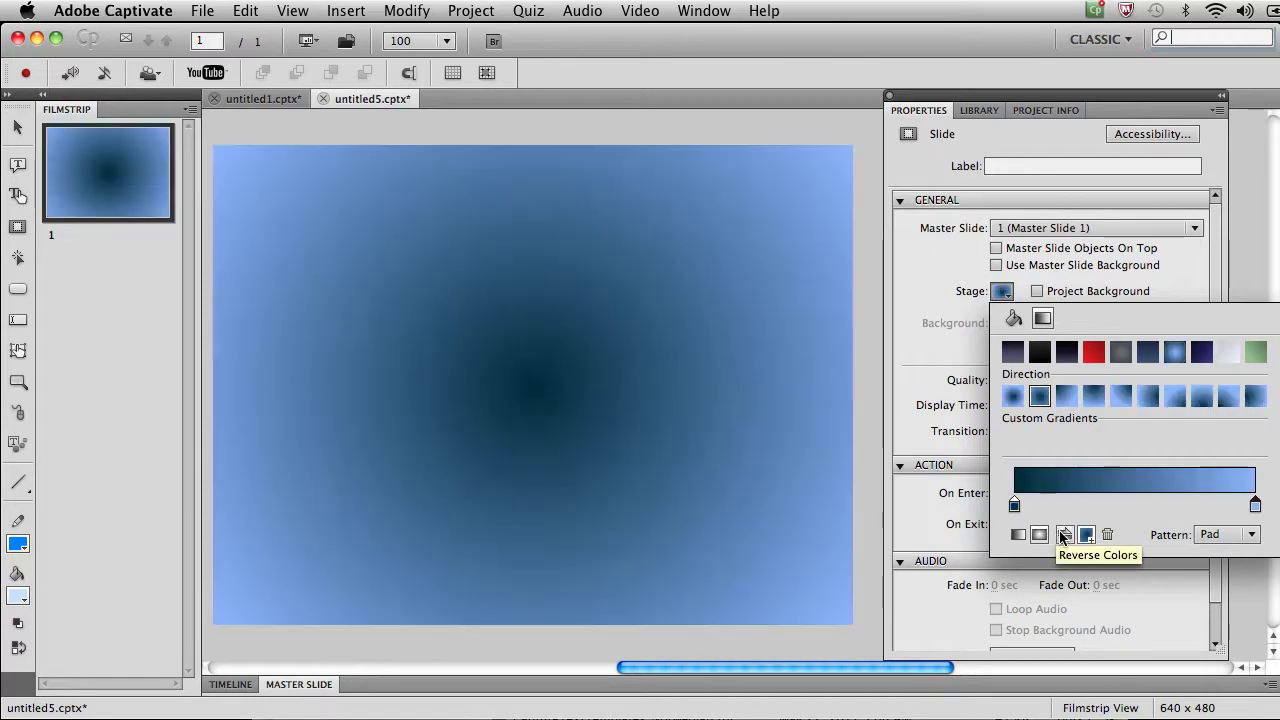
pyautogui.click(1065, 535)
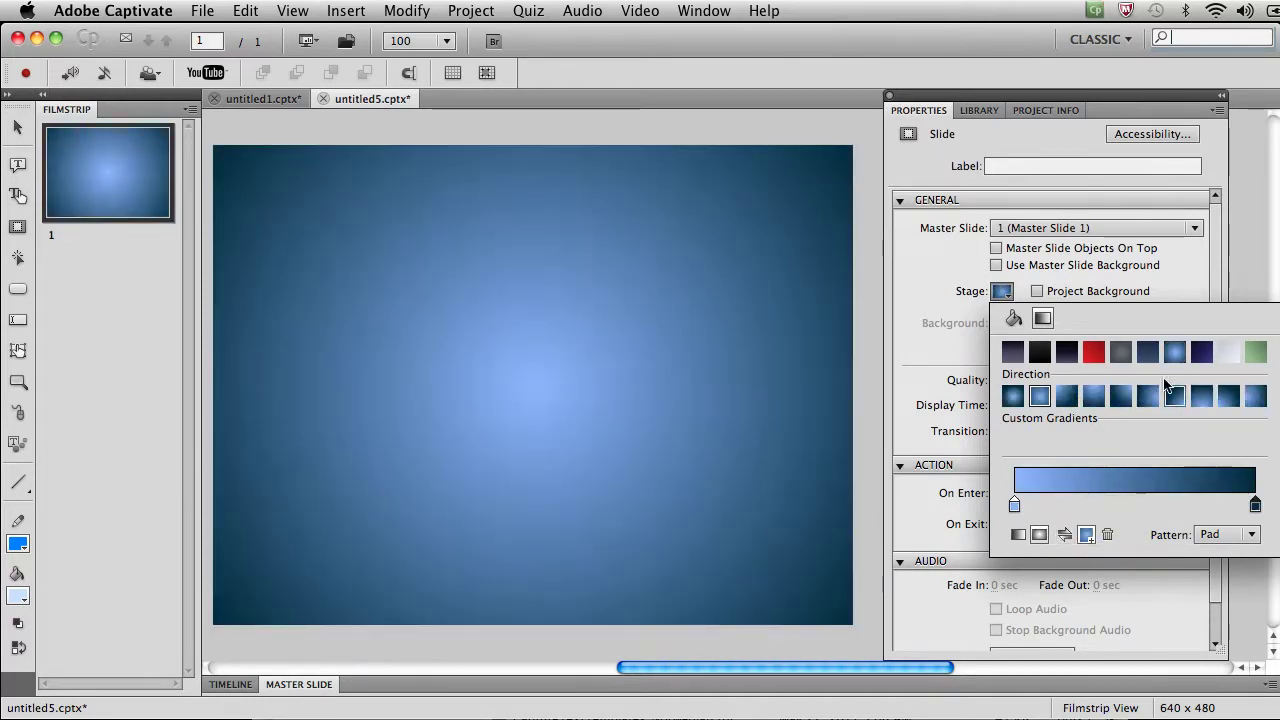
pyautogui.click(1117, 403)
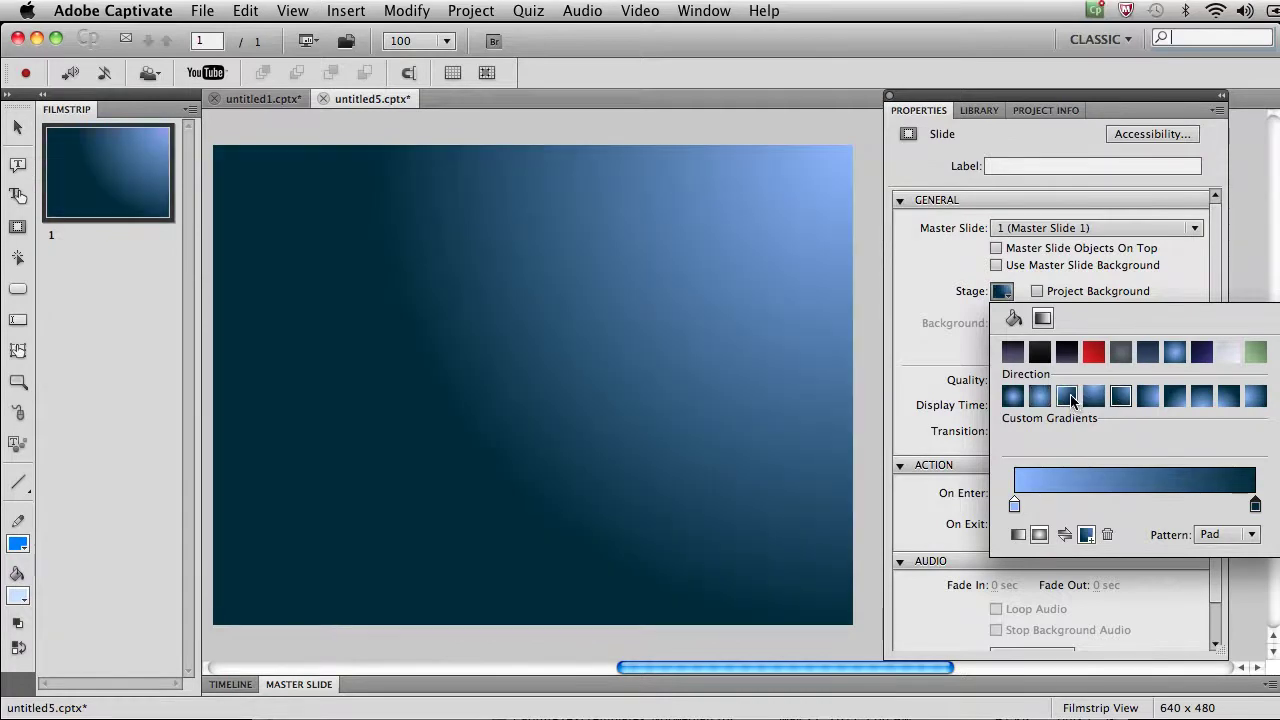
pyautogui.click(1042, 398)
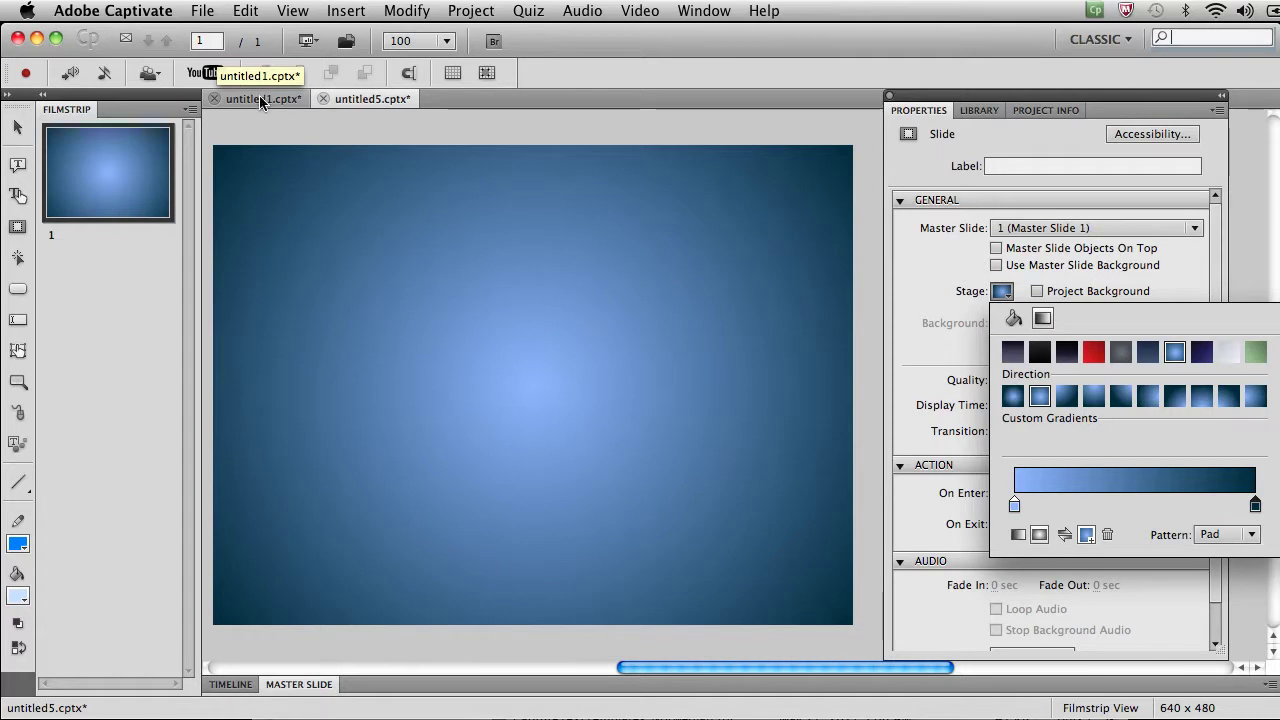
# Step: Copy the lily image from the Flowers project onto the new slide, centred and tilted
pyautogui.press('Escape')
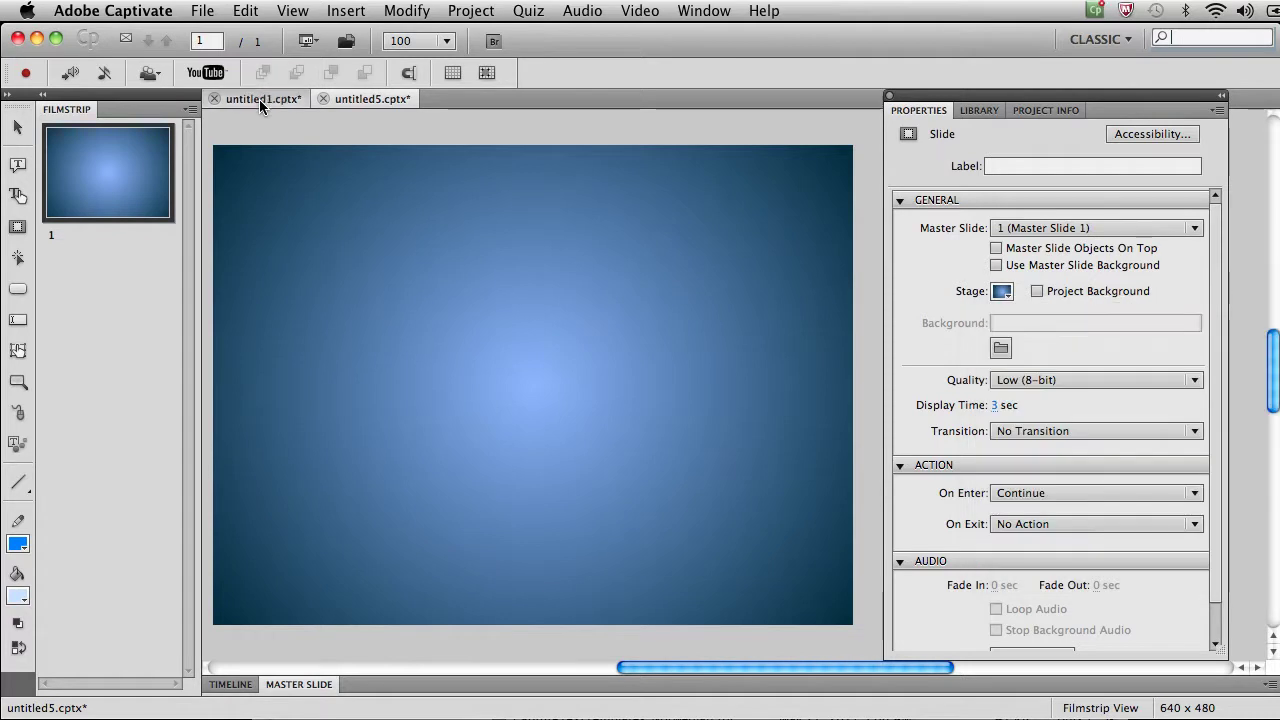
pyautogui.click(275, 104)
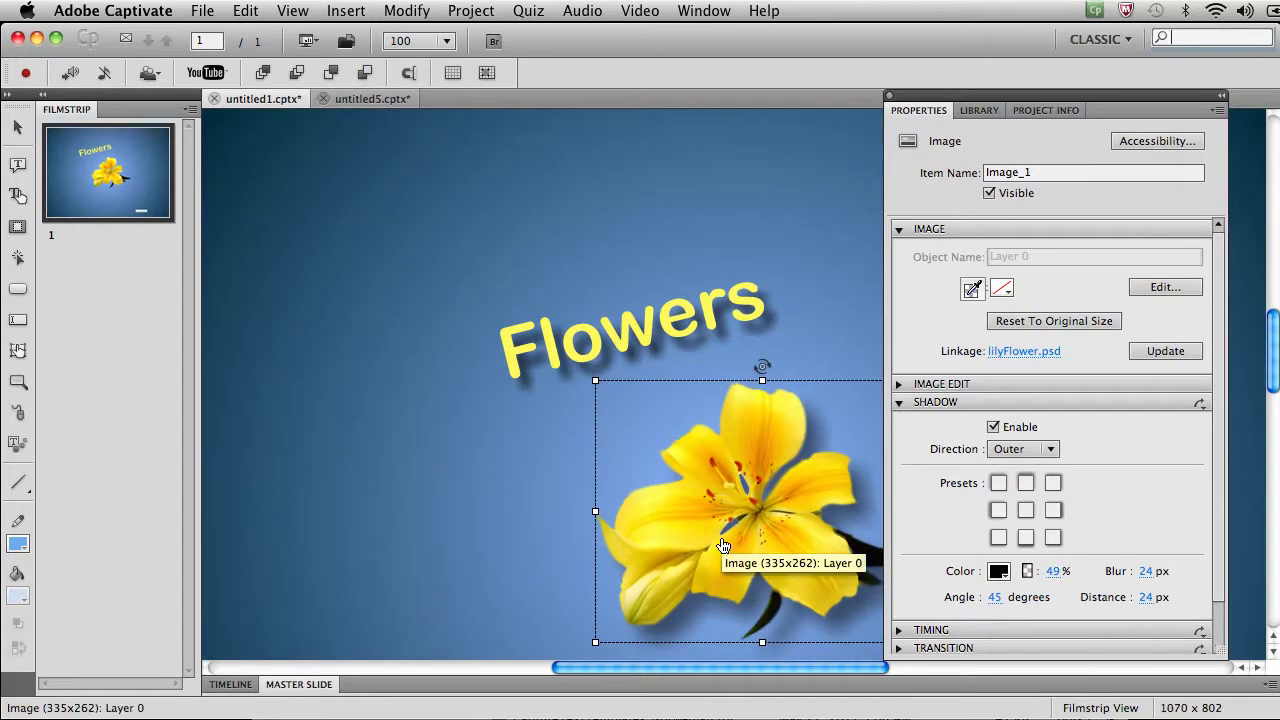
pyautogui.press('super+c')
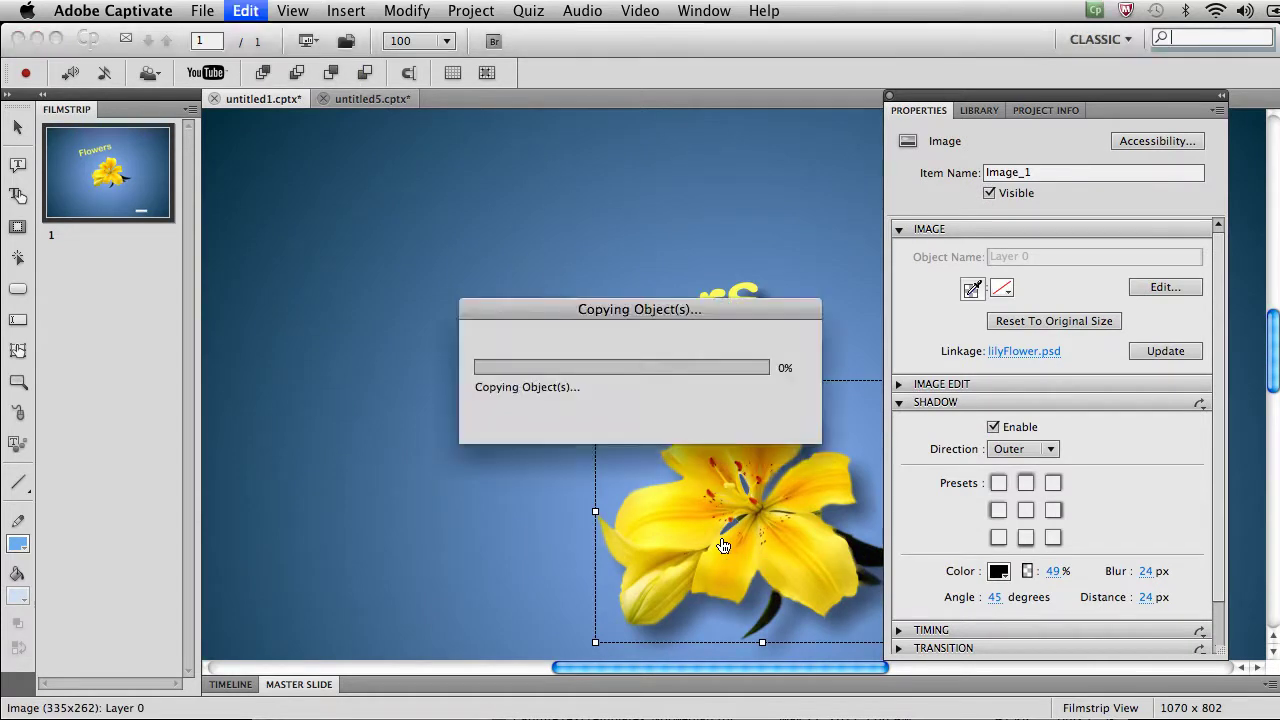
pyautogui.click(361, 103)
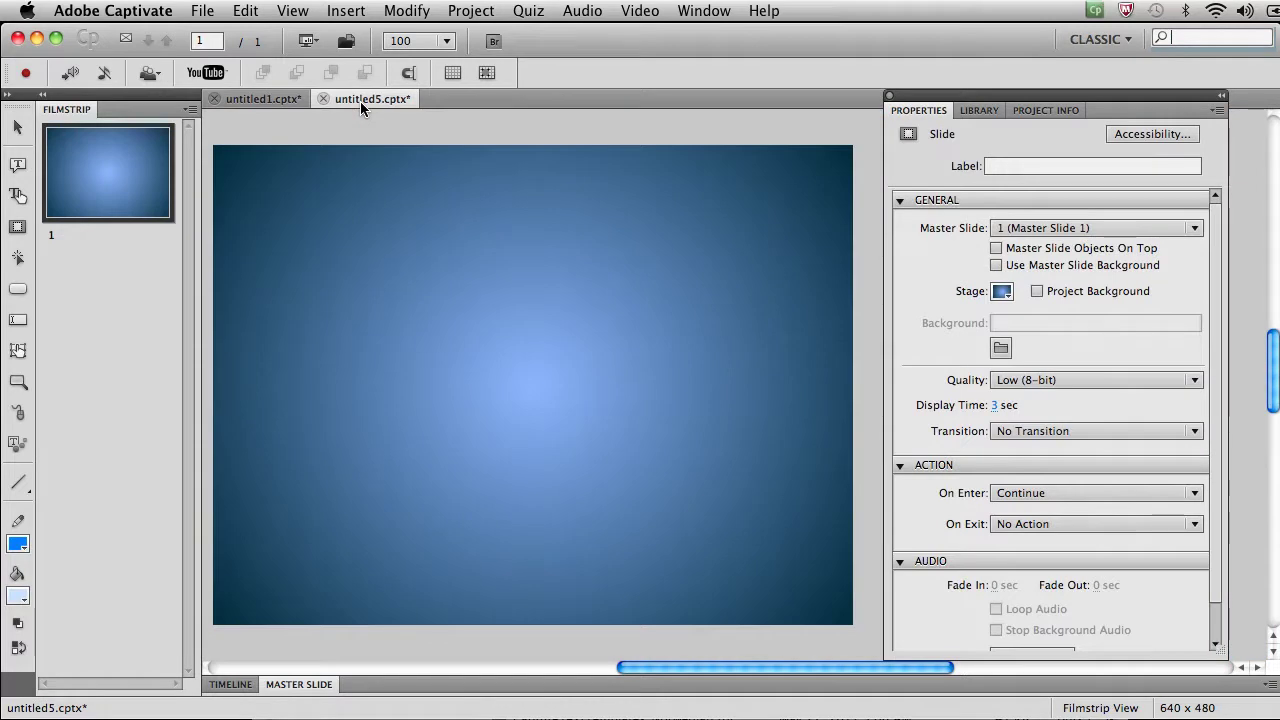
pyautogui.press('super+v')
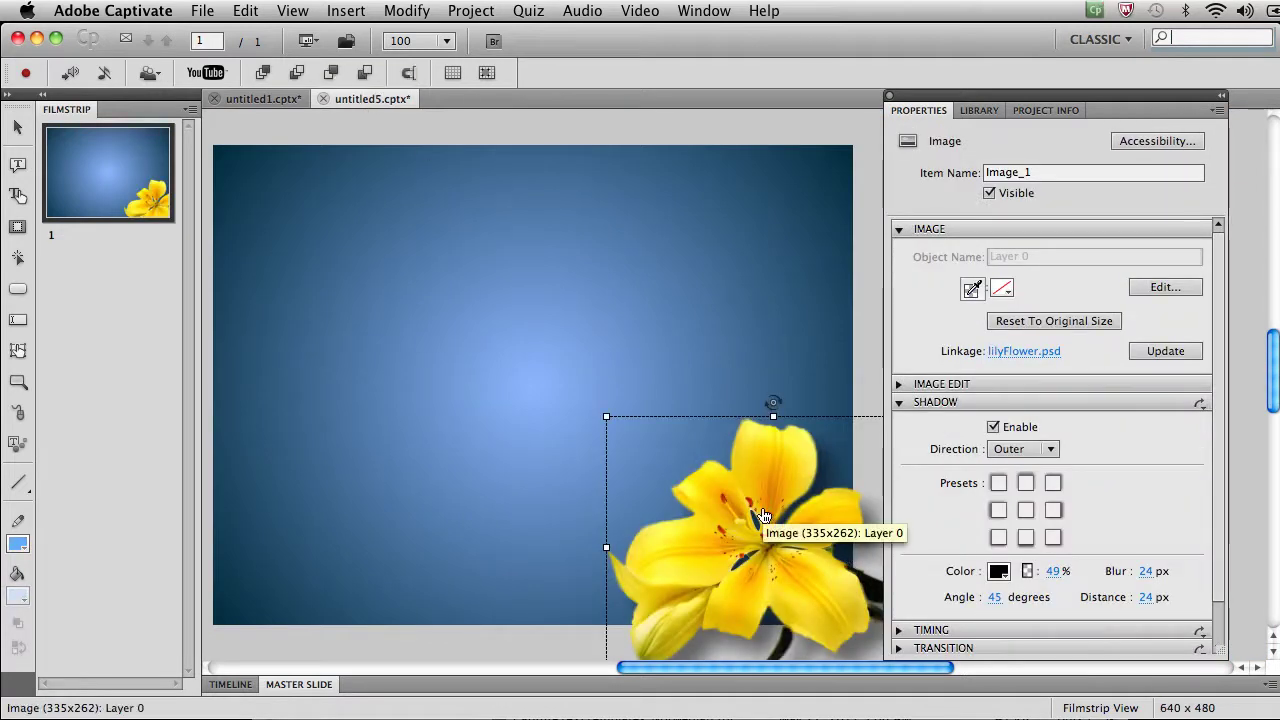
pyautogui.moveTo(763, 515); pyautogui.dragTo(615, 413)
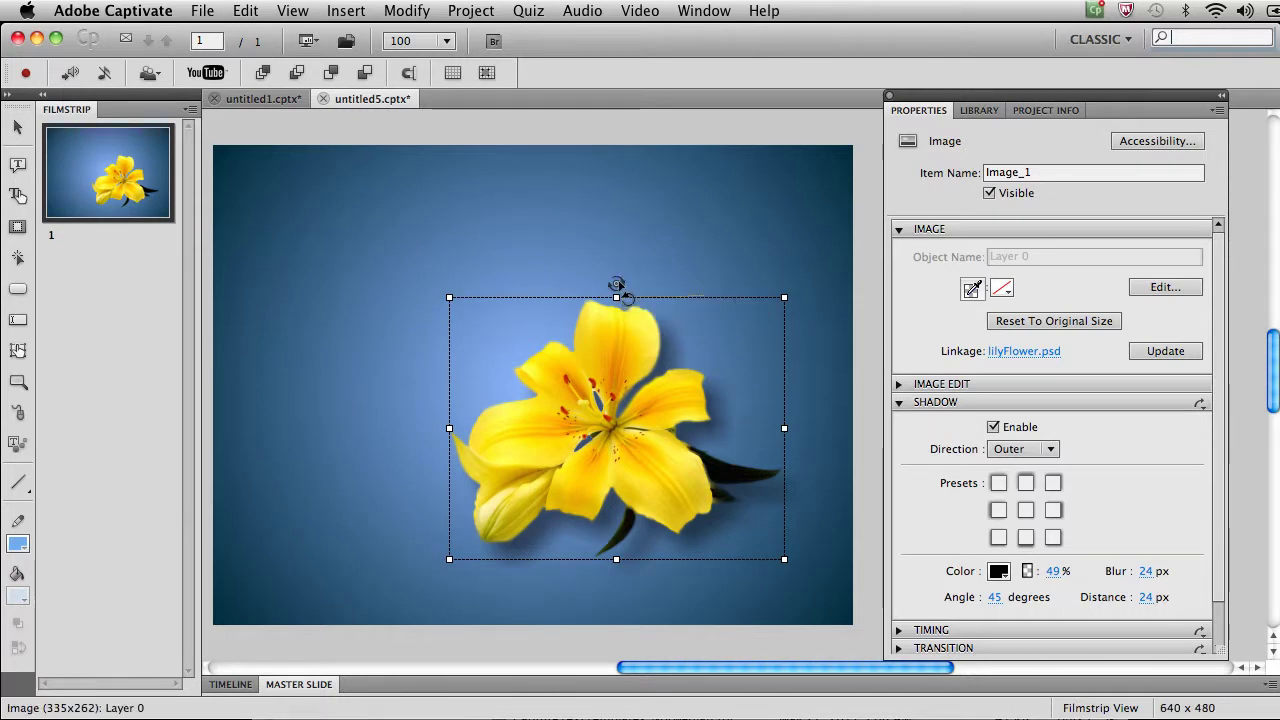
pyautogui.moveTo(617, 284); pyautogui.dragTo(572, 320)
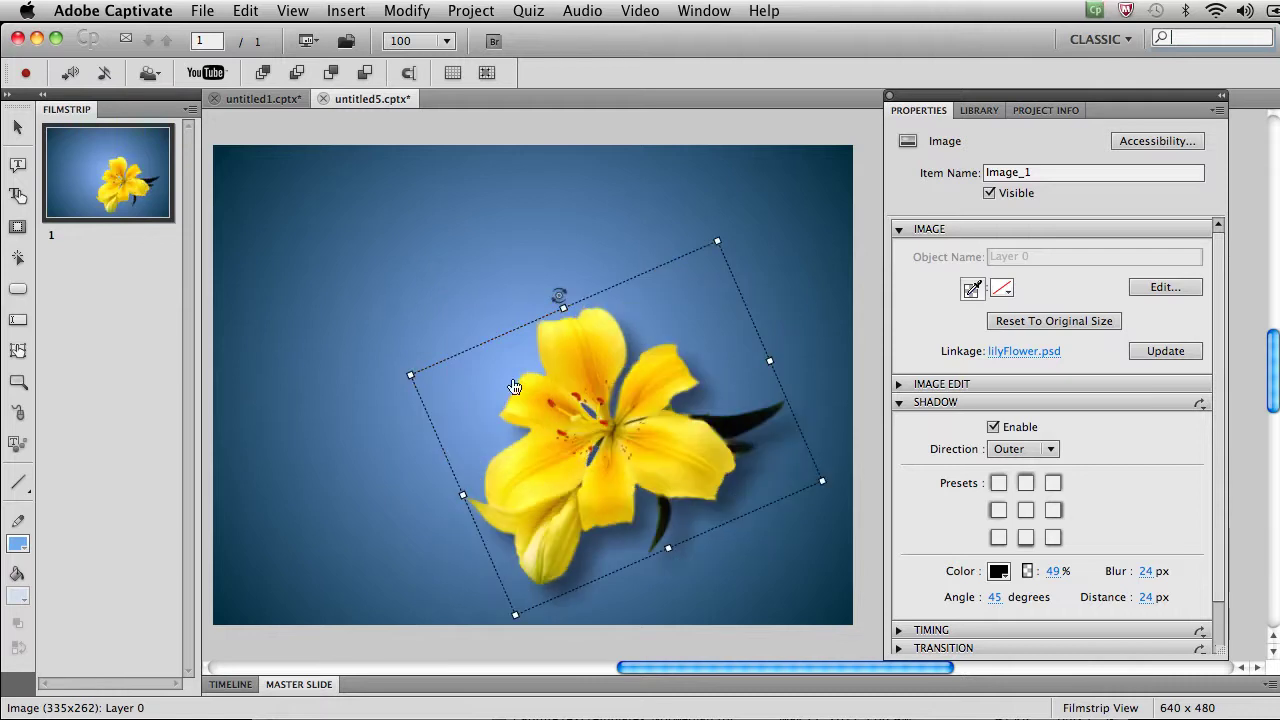
# Step: Insert a transparent text caption in the slide's upper left and replace its text with 'Flowers'
pyautogui.click(22, 170)
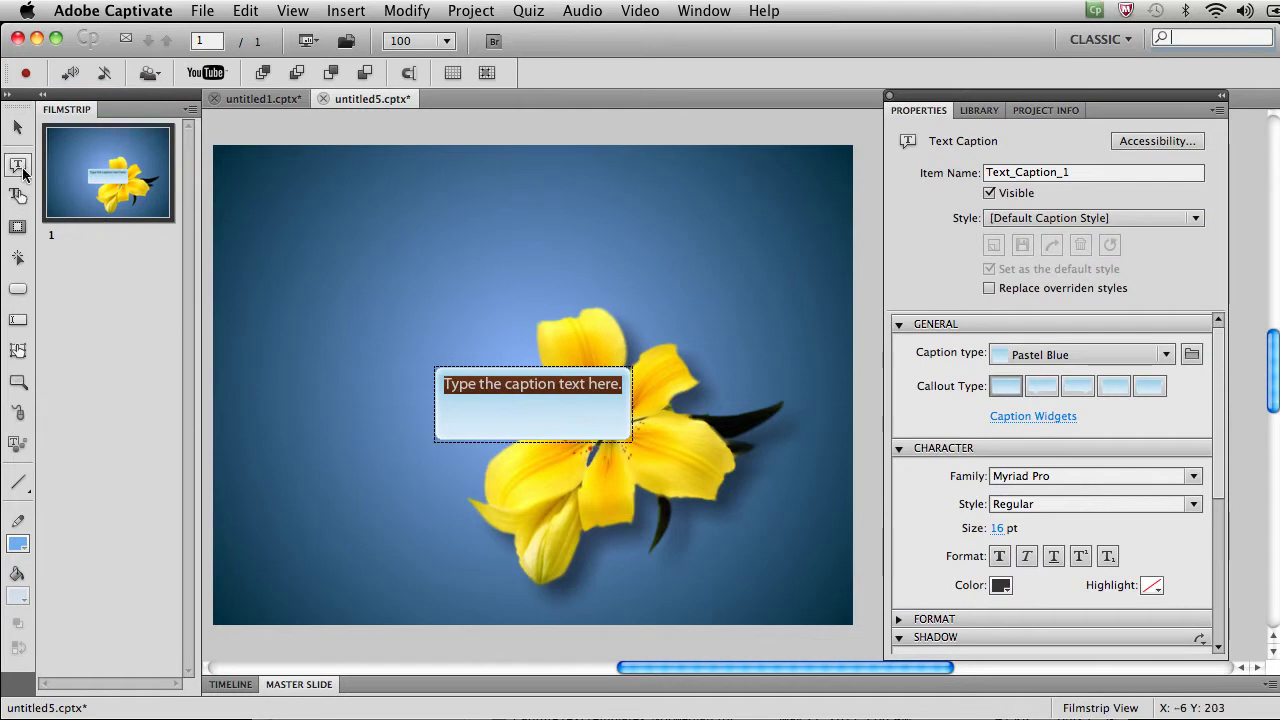
pyautogui.click(1093, 354)
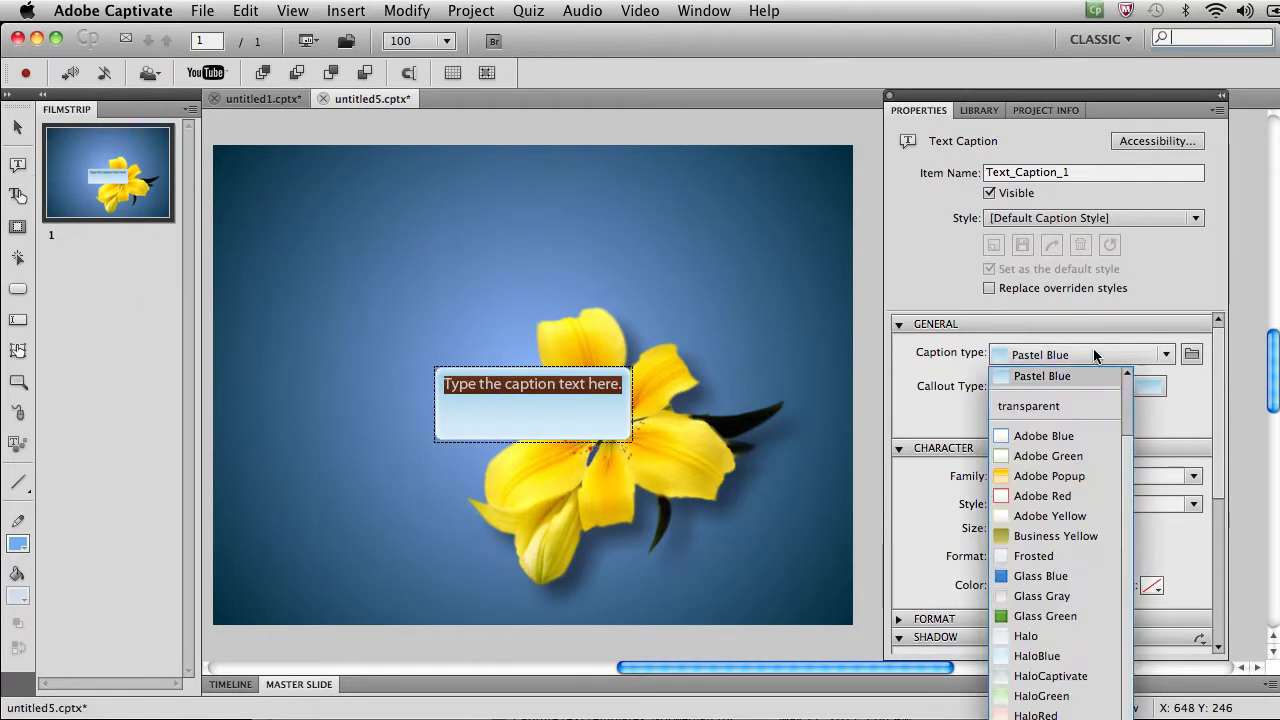
pyautogui.click(1054, 406)
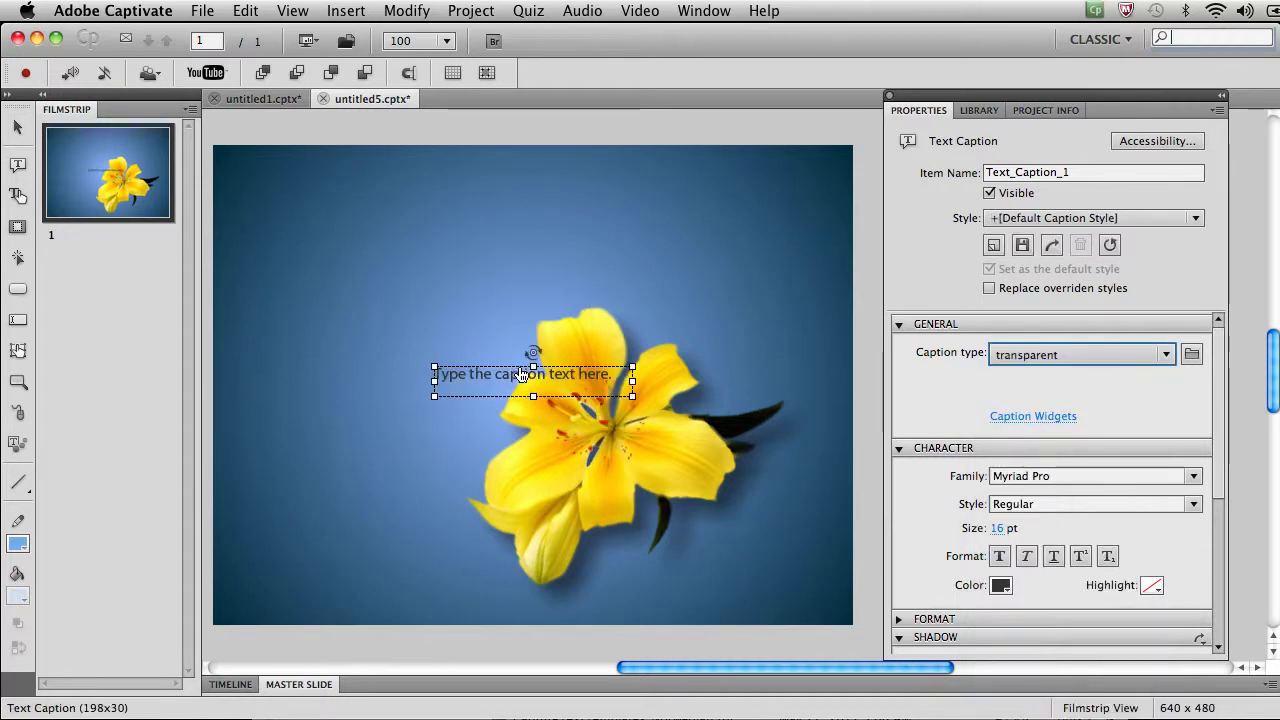
pyautogui.moveTo(511, 369); pyautogui.dragTo(400, 261)
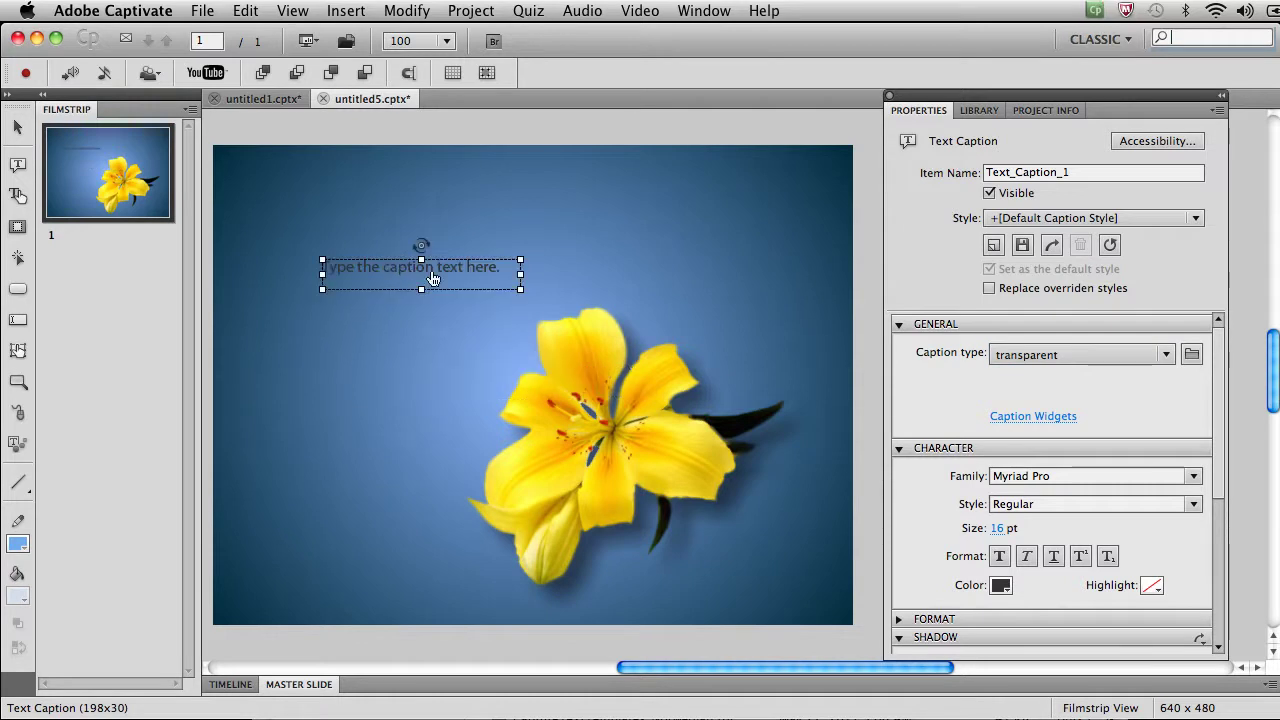
pyautogui.doubleClick(500, 275)
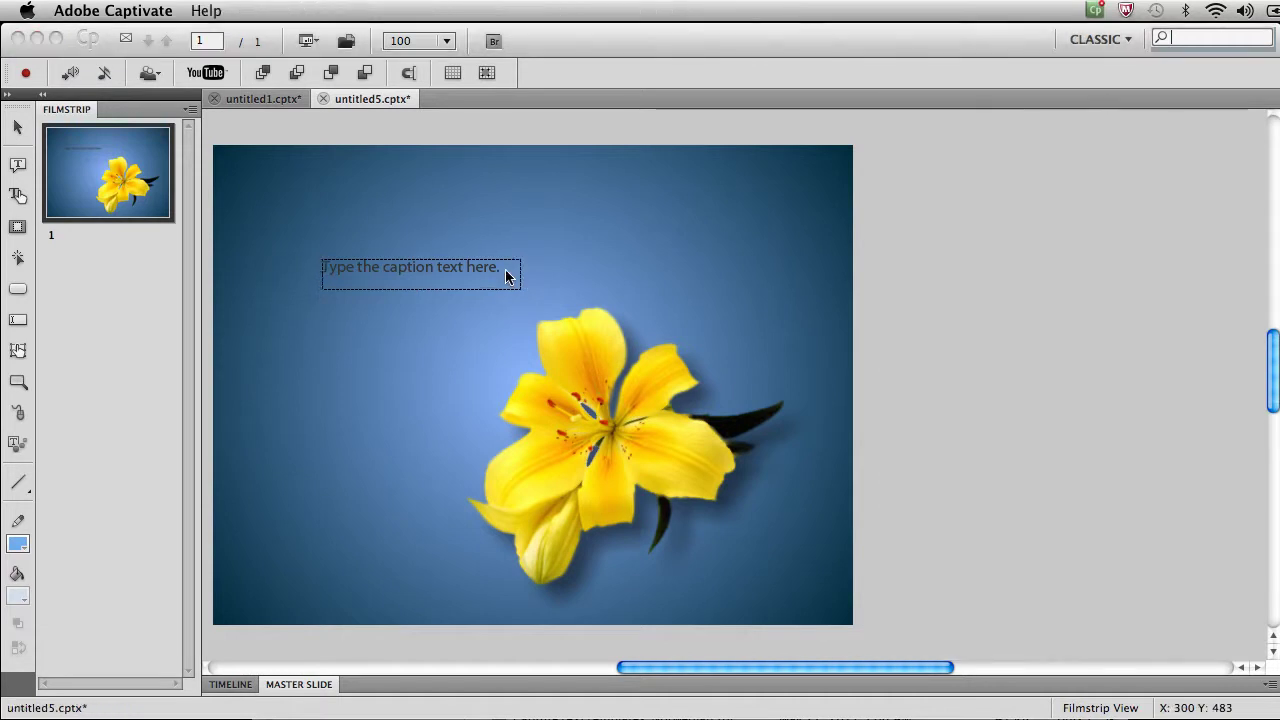
pyautogui.moveTo(505, 269); pyautogui.dragTo(322, 267)
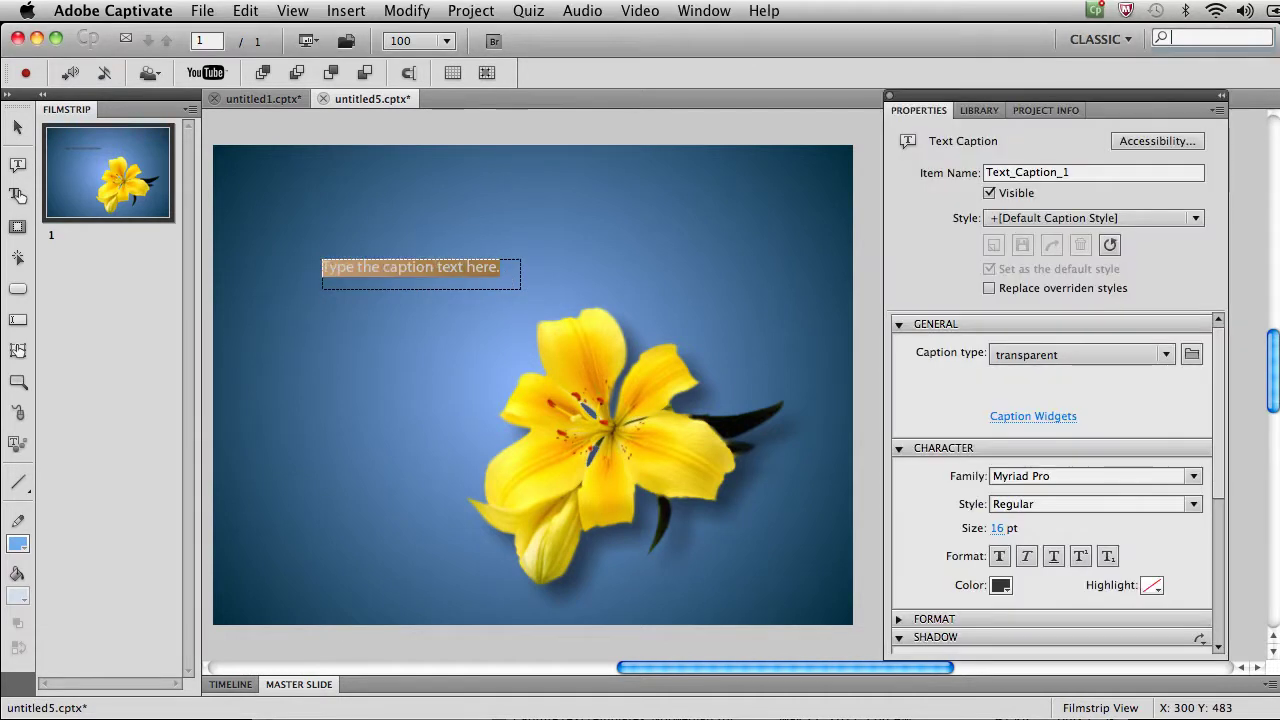
pyautogui.press('BackSpace')
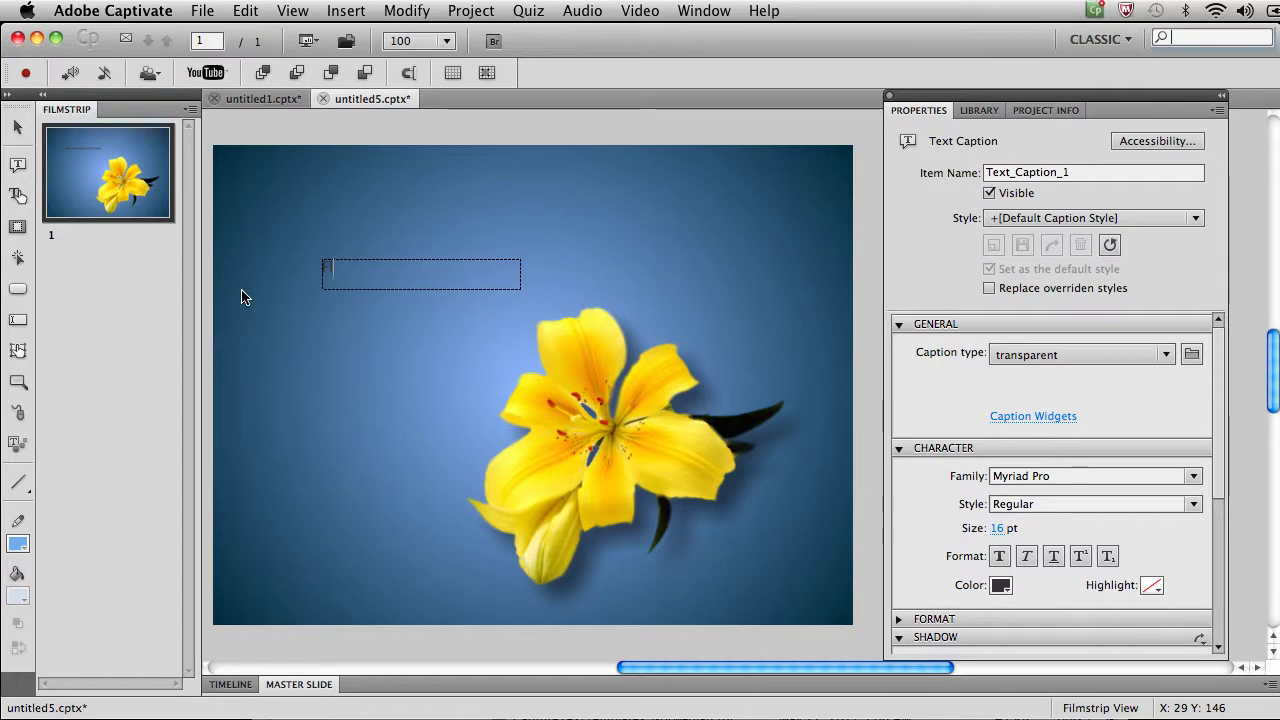
pyautogui.write('Flowers')
# Step: Enlarge the Flowers caption to 96 pt on a single line and tilt it upward
pyautogui.click(422, 315)
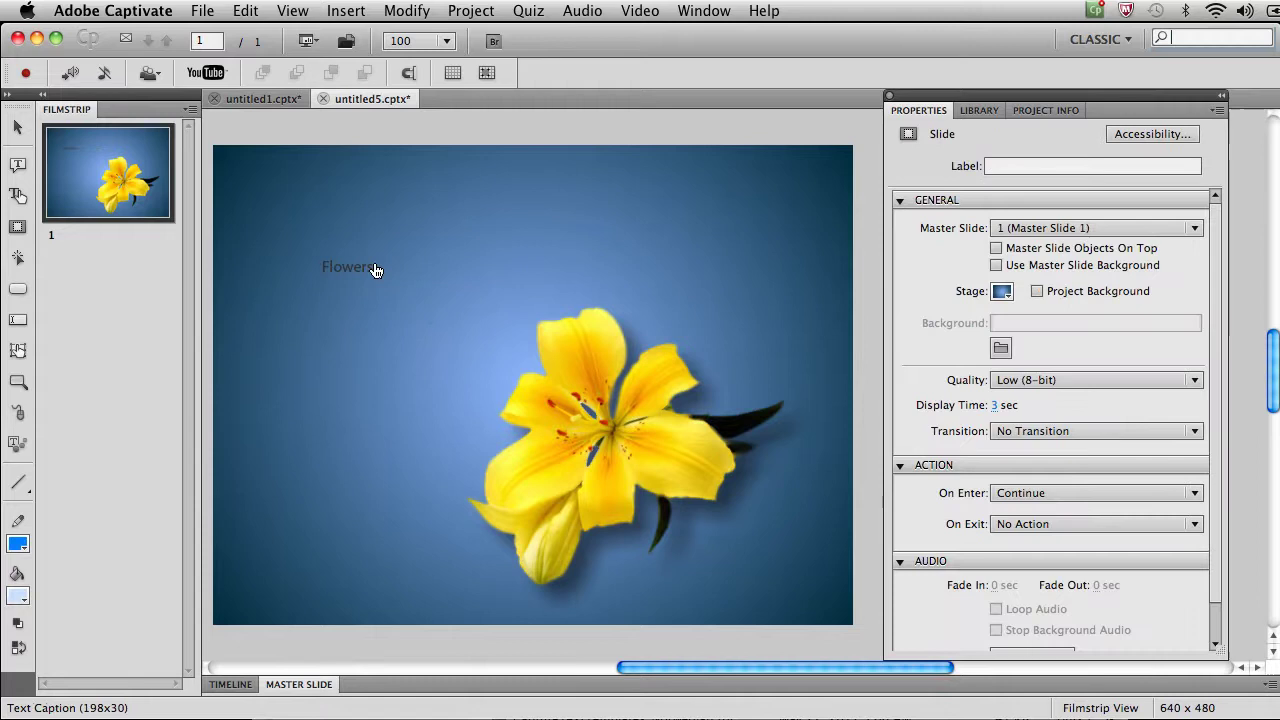
pyautogui.click(340, 271)
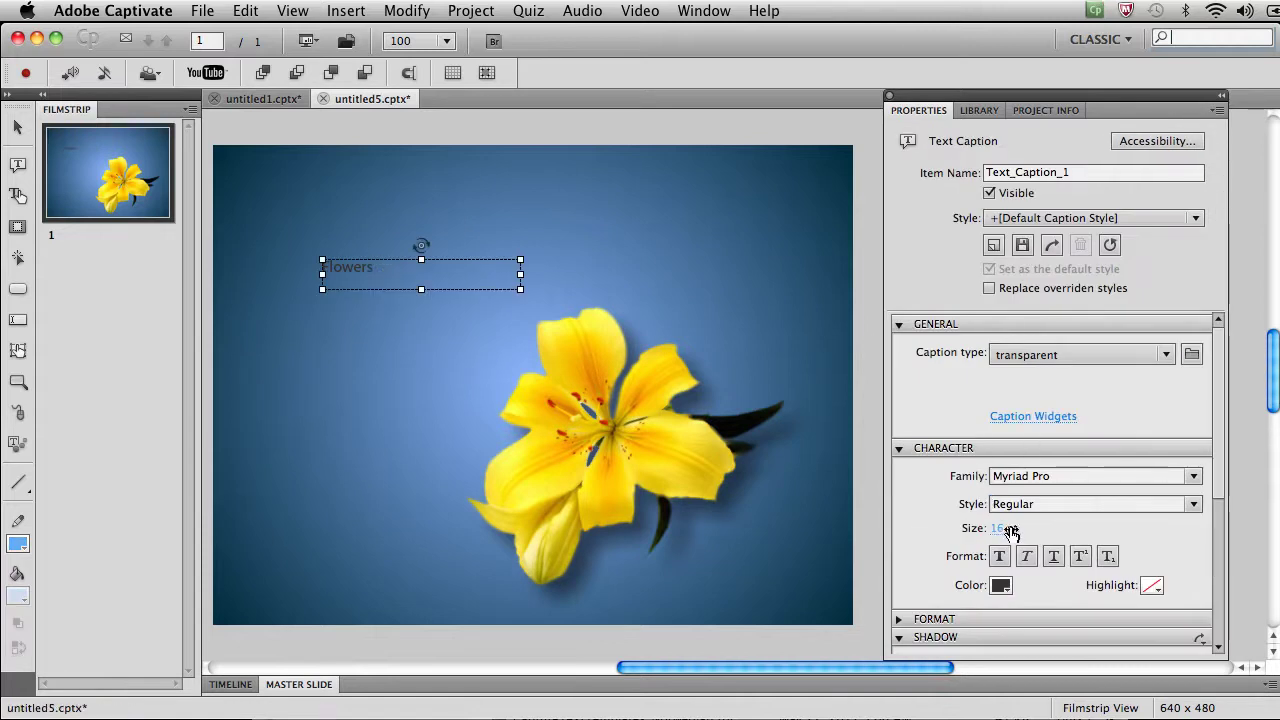
pyautogui.moveTo(998, 528); pyautogui.dragTo(1074, 527)
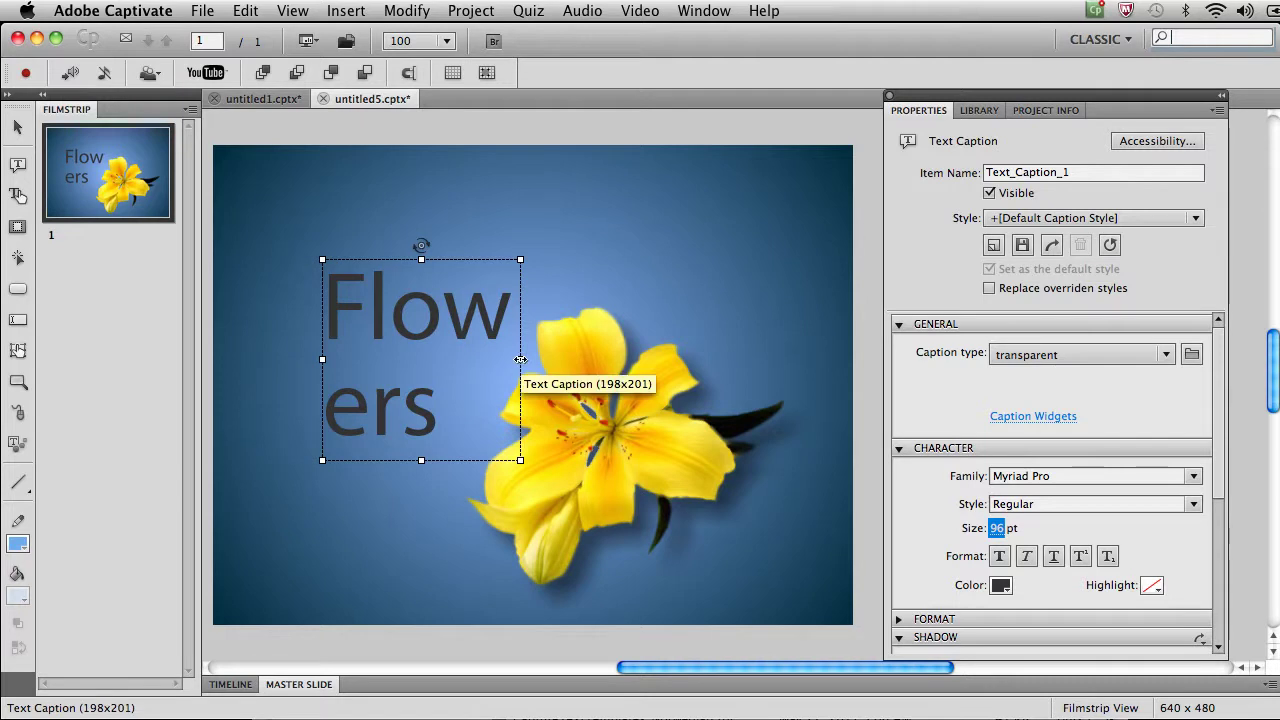
pyautogui.moveTo(520, 359); pyautogui.dragTo(716, 350)
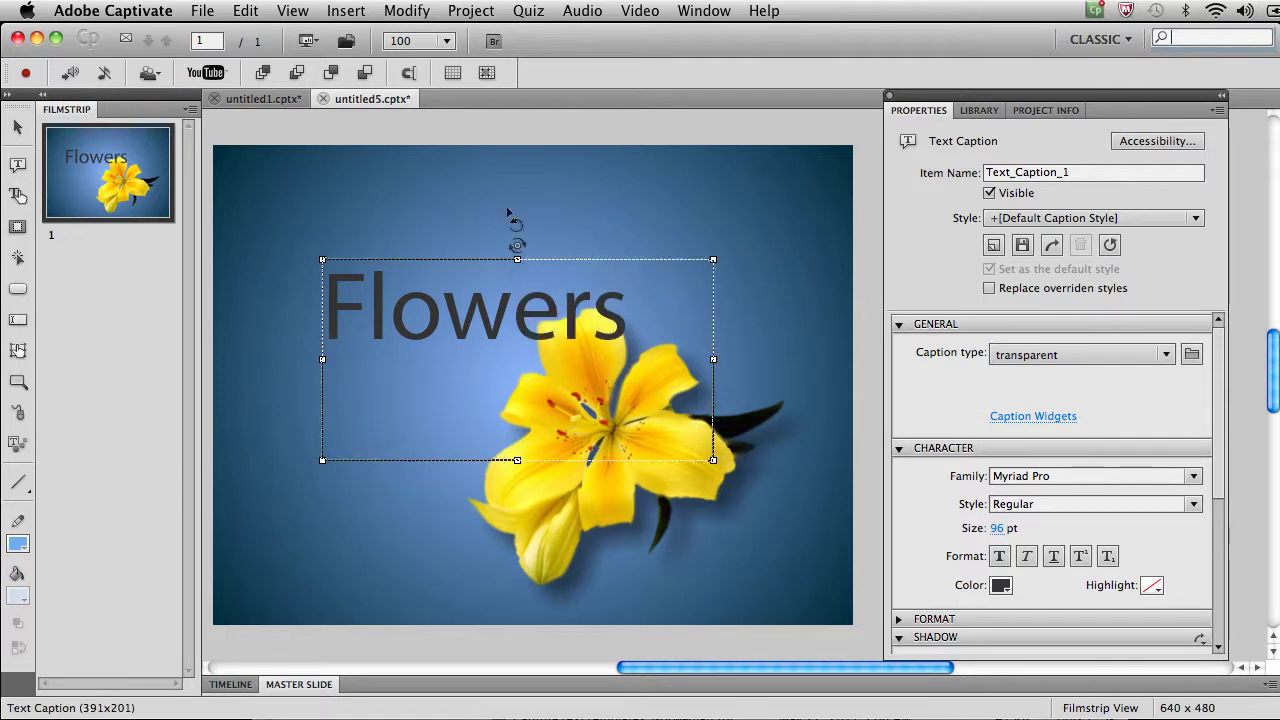
pyautogui.moveTo(515, 246); pyautogui.dragTo(427, 159)
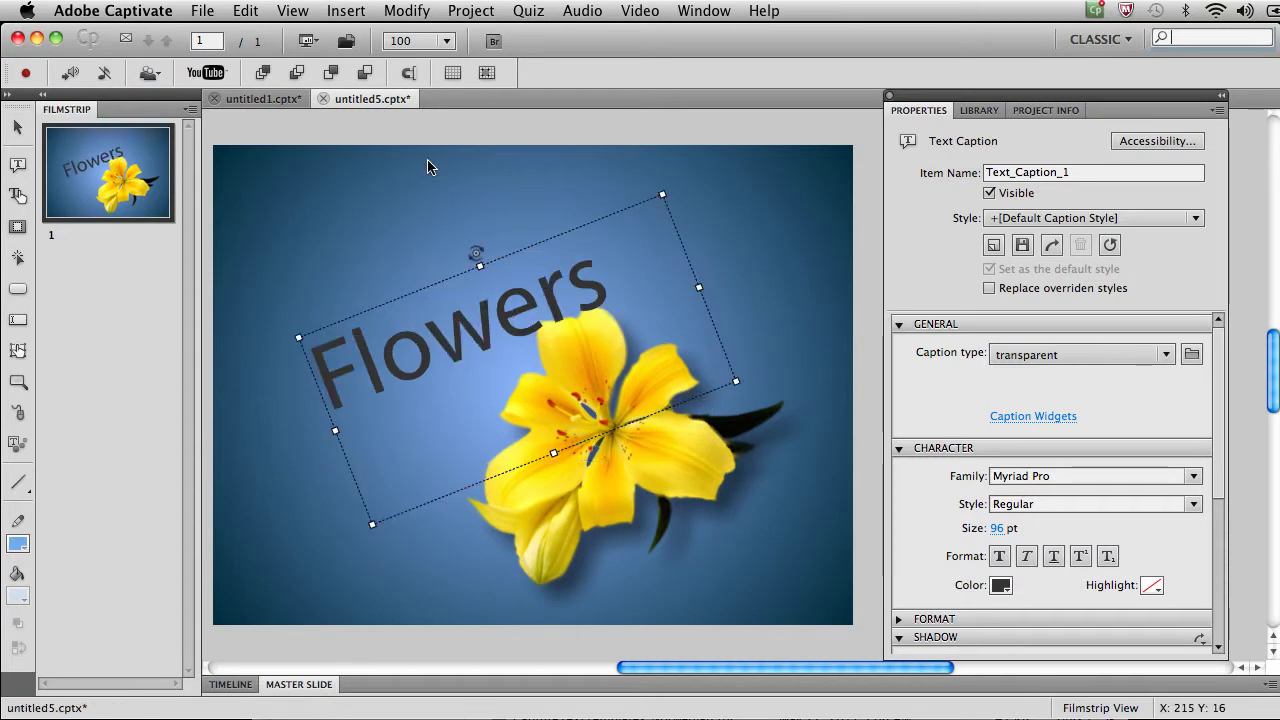
pyautogui.moveTo(466, 294); pyautogui.dragTo(441, 264)
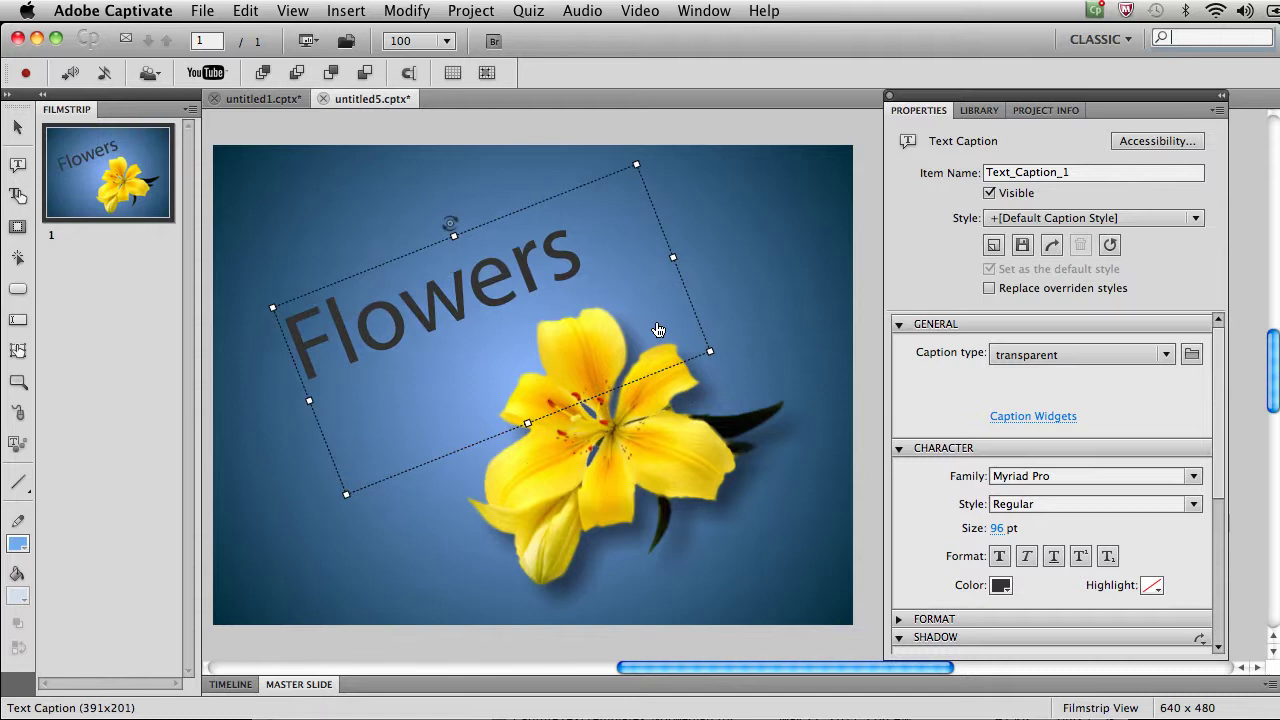
# Step: Set the caption font to Onyx and reposition it on the slide
pyautogui.click(1195, 477)
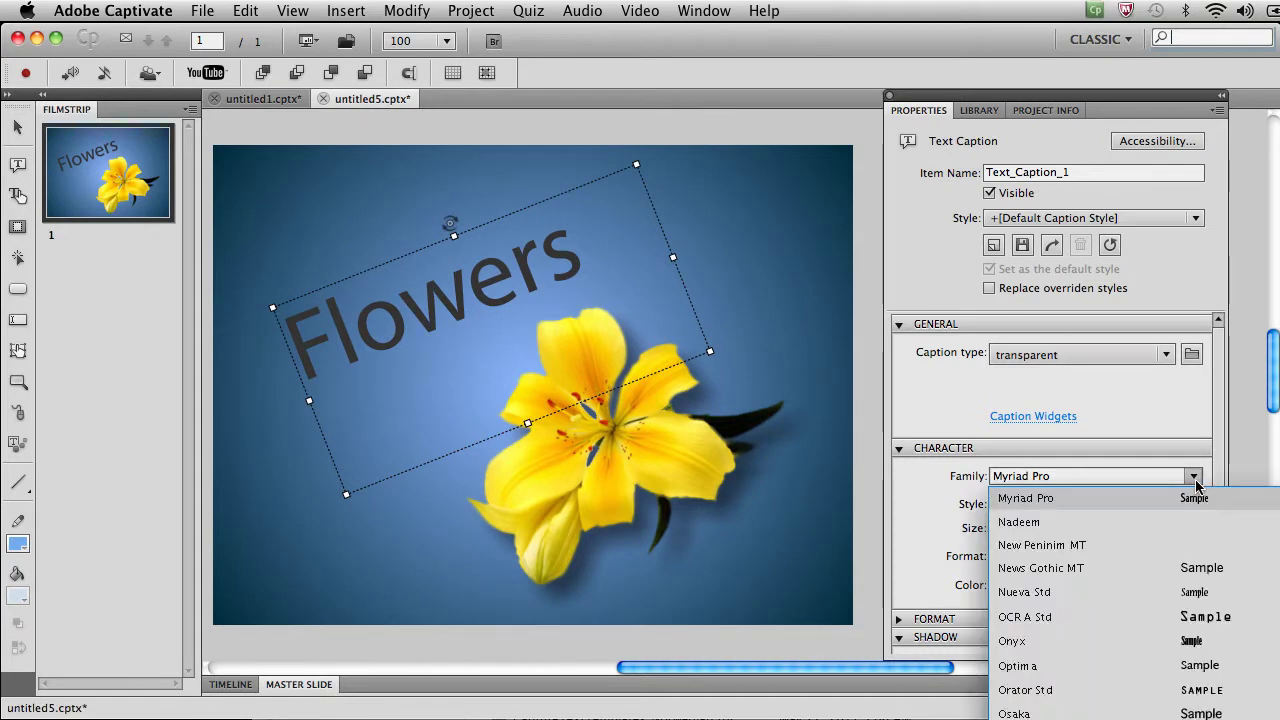
pyautogui.click(1180, 640)
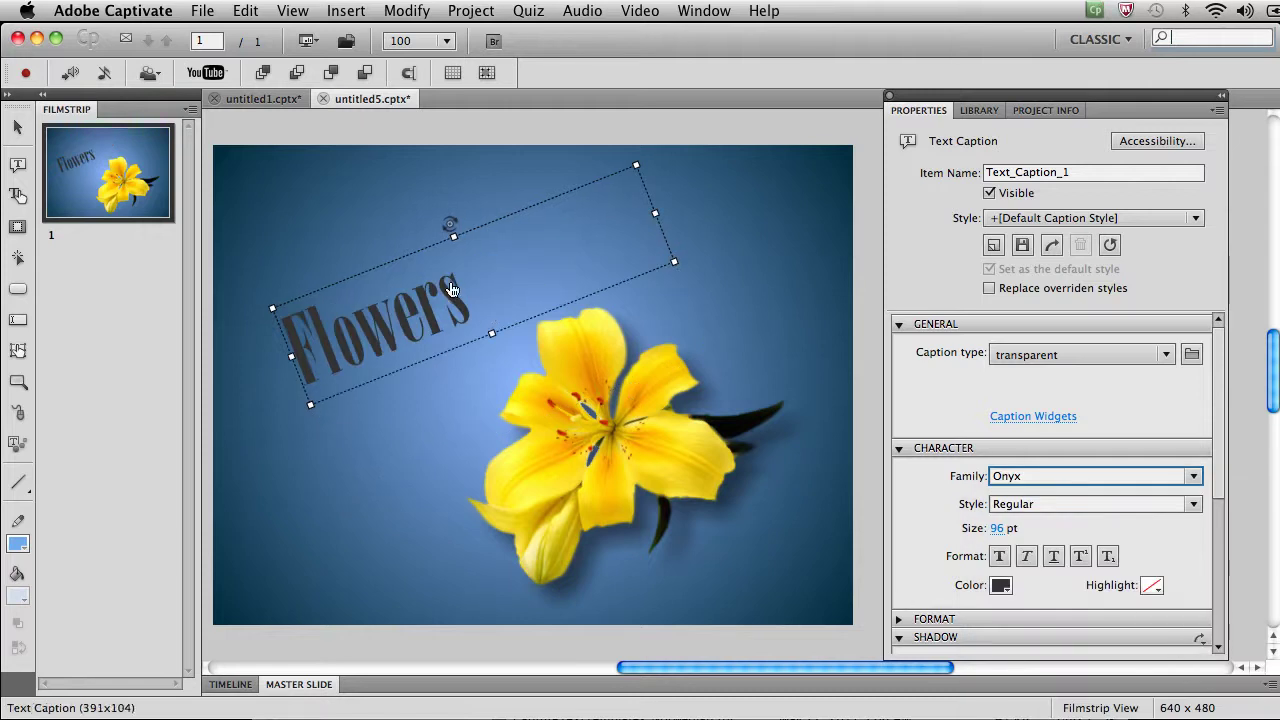
pyautogui.moveTo(450, 292); pyautogui.dragTo(507, 274)
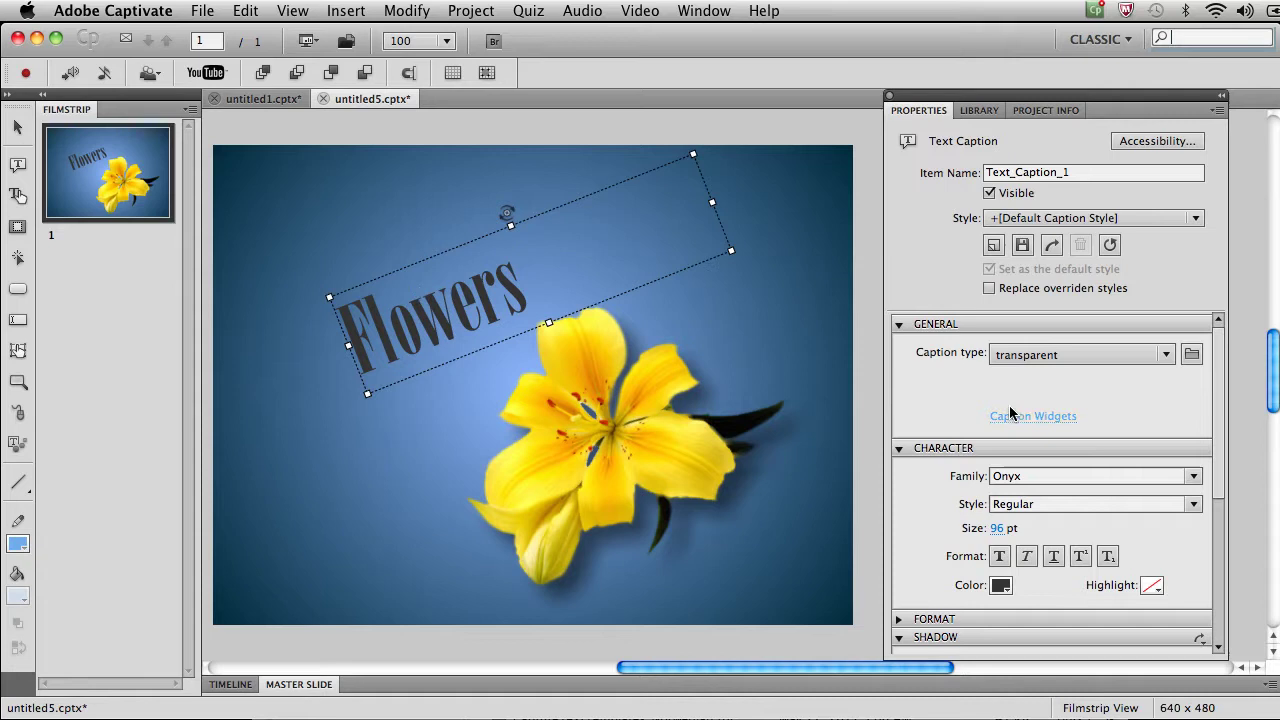
# Step: Enable an outer drop shadow on the Flowers caption (40% opacity, 45°, 25 px distance)
pyautogui.click(899, 324)
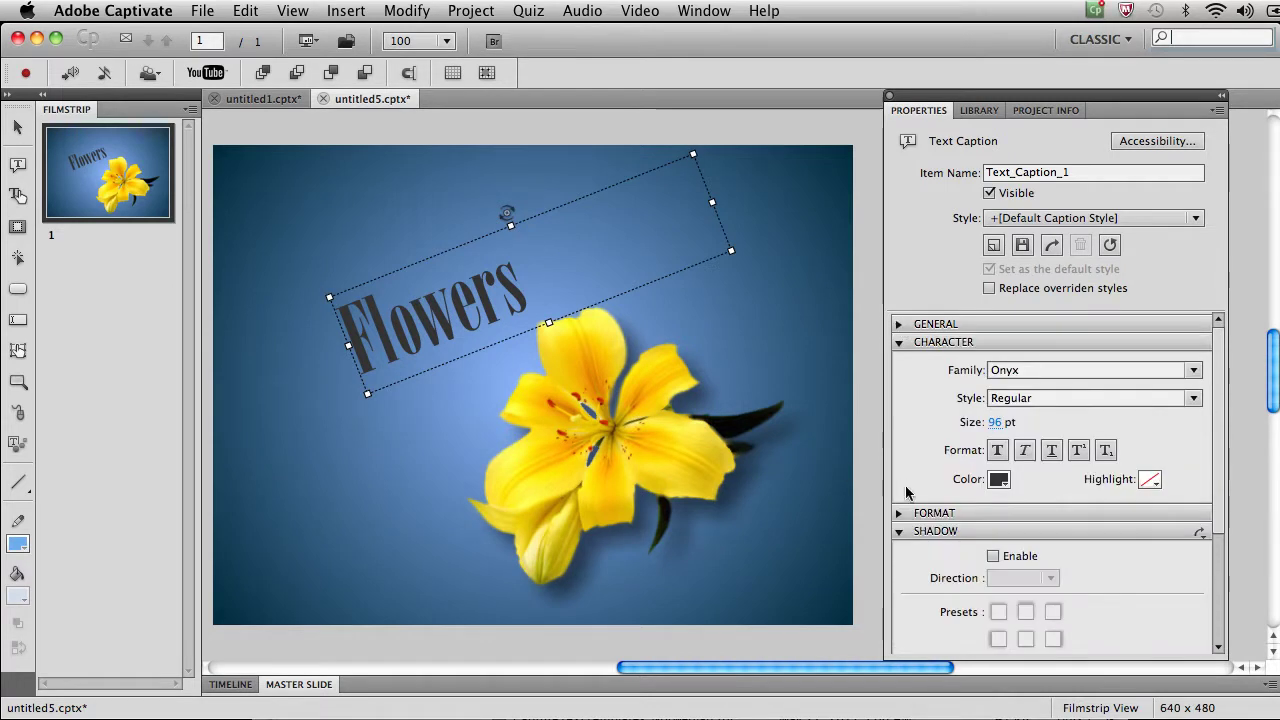
pyautogui.click(910, 343)
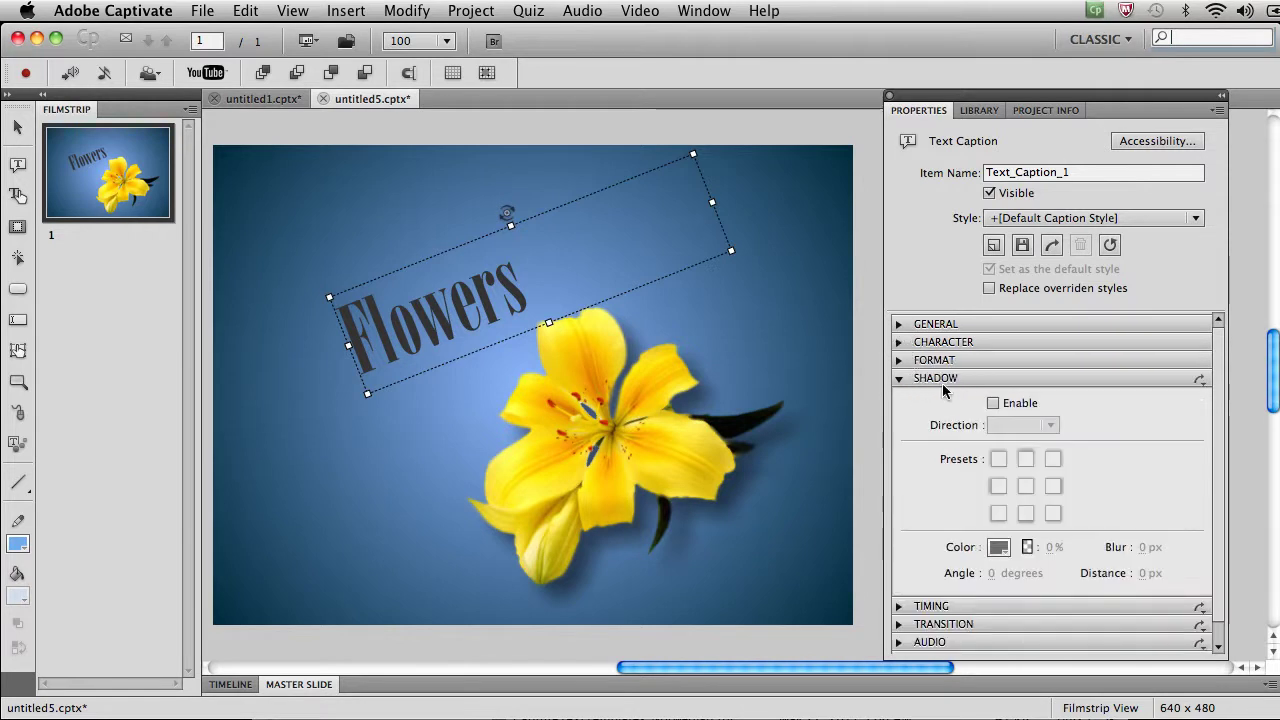
pyautogui.click(993, 403)
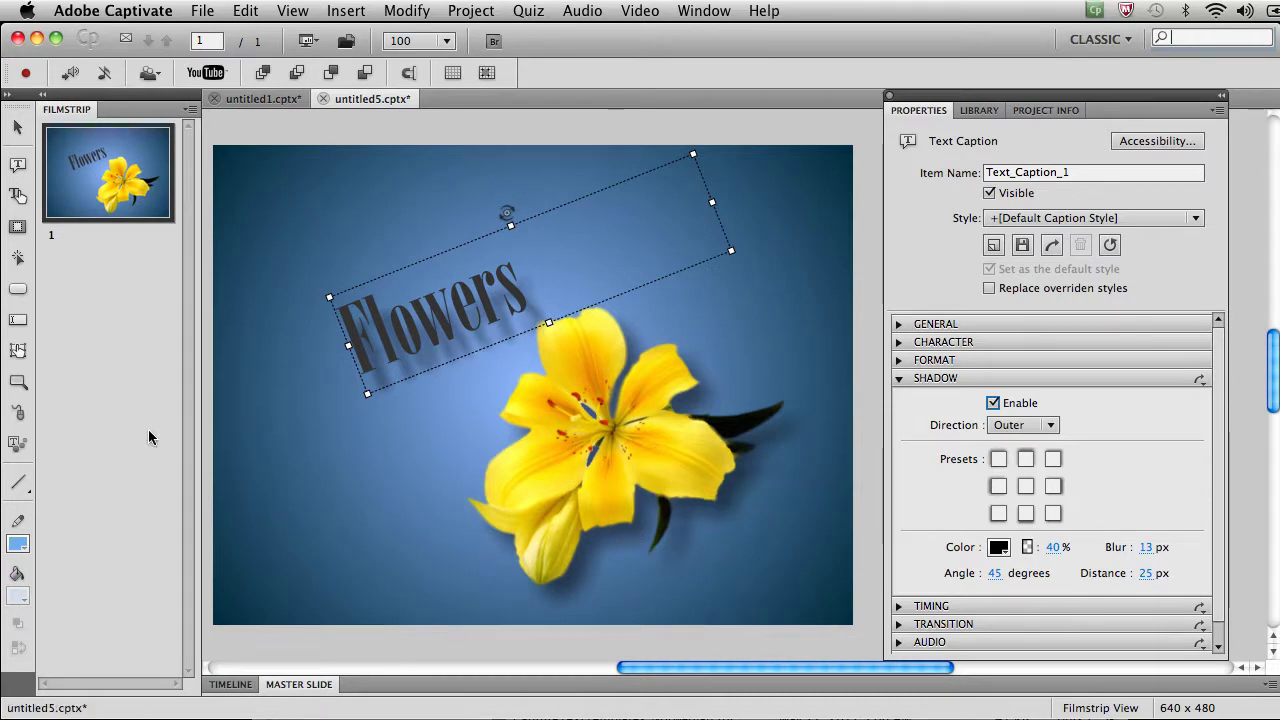
# Step: Pick the Rectangle drawing tool from the shape flyout, after briefly choosing Line
pyautogui.click(25, 487)
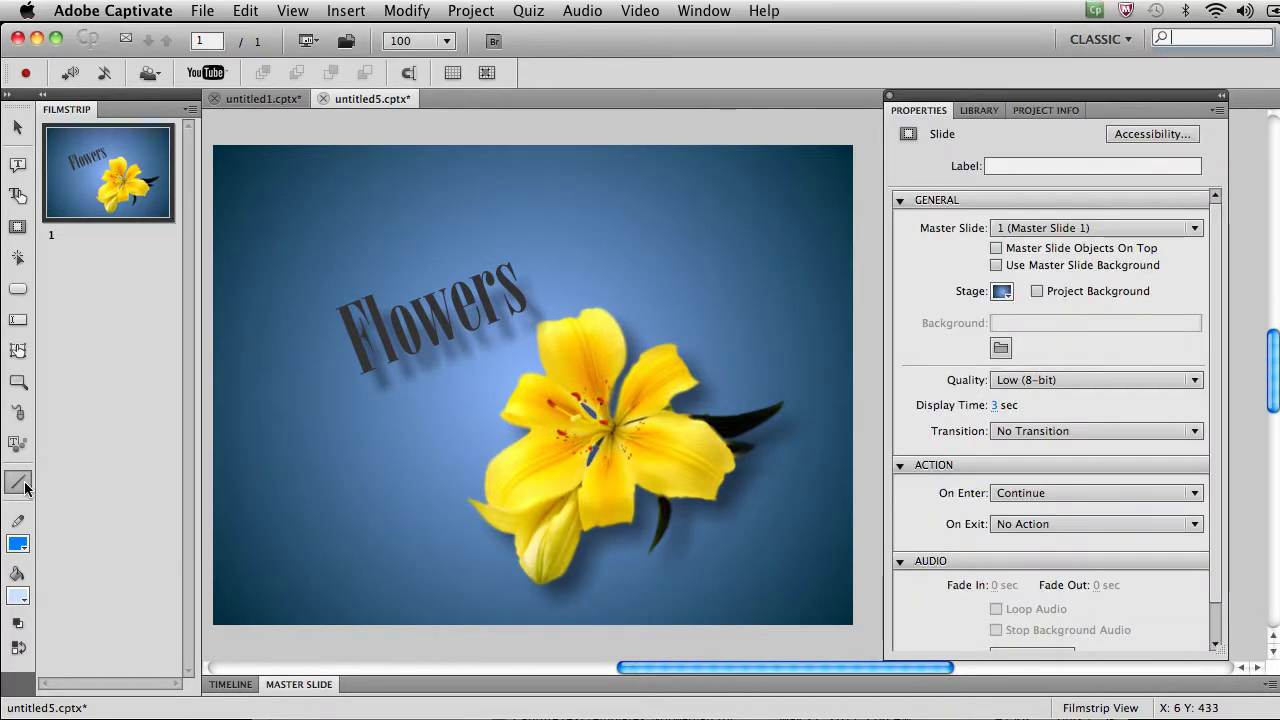
pyautogui.click(25, 487)
pyautogui.click(56, 489)
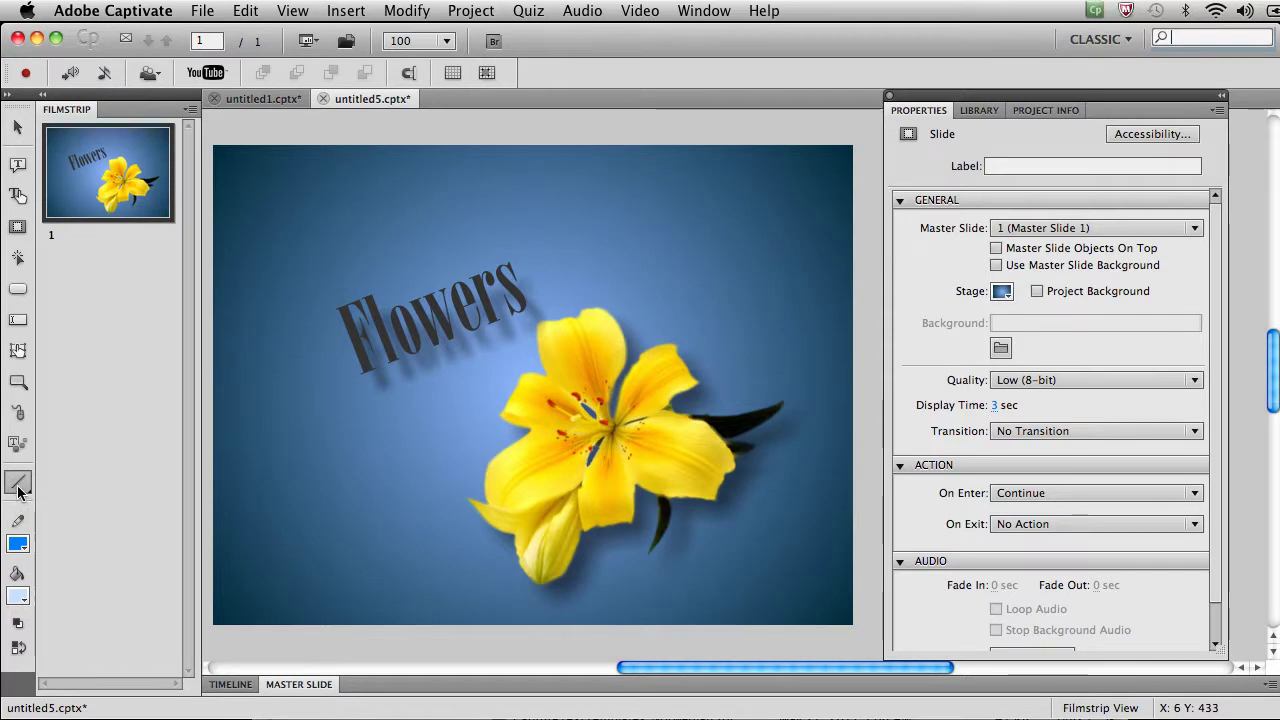
pyautogui.click(18, 490)
pyautogui.click(77, 497)
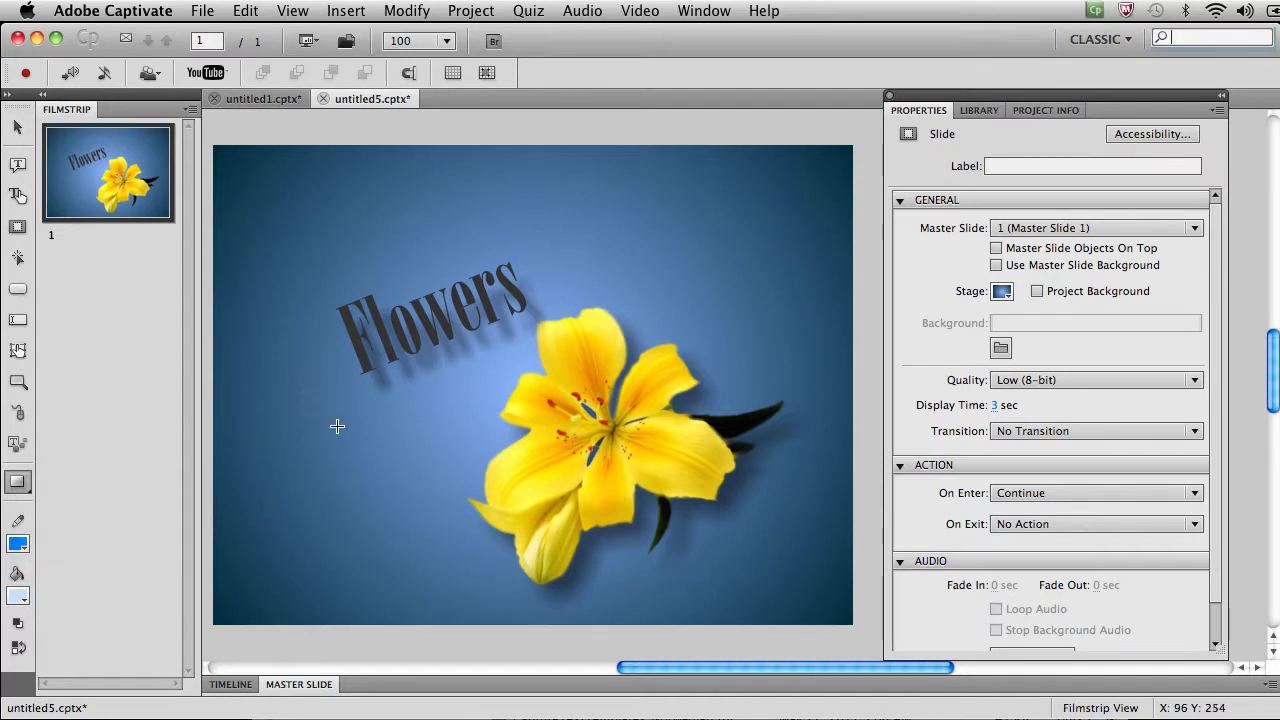
# Step: Draw a wide rectangle across the lily's middle and set its fill to a gradient
pyautogui.moveTo(303, 390); pyautogui.dragTo(696, 503)
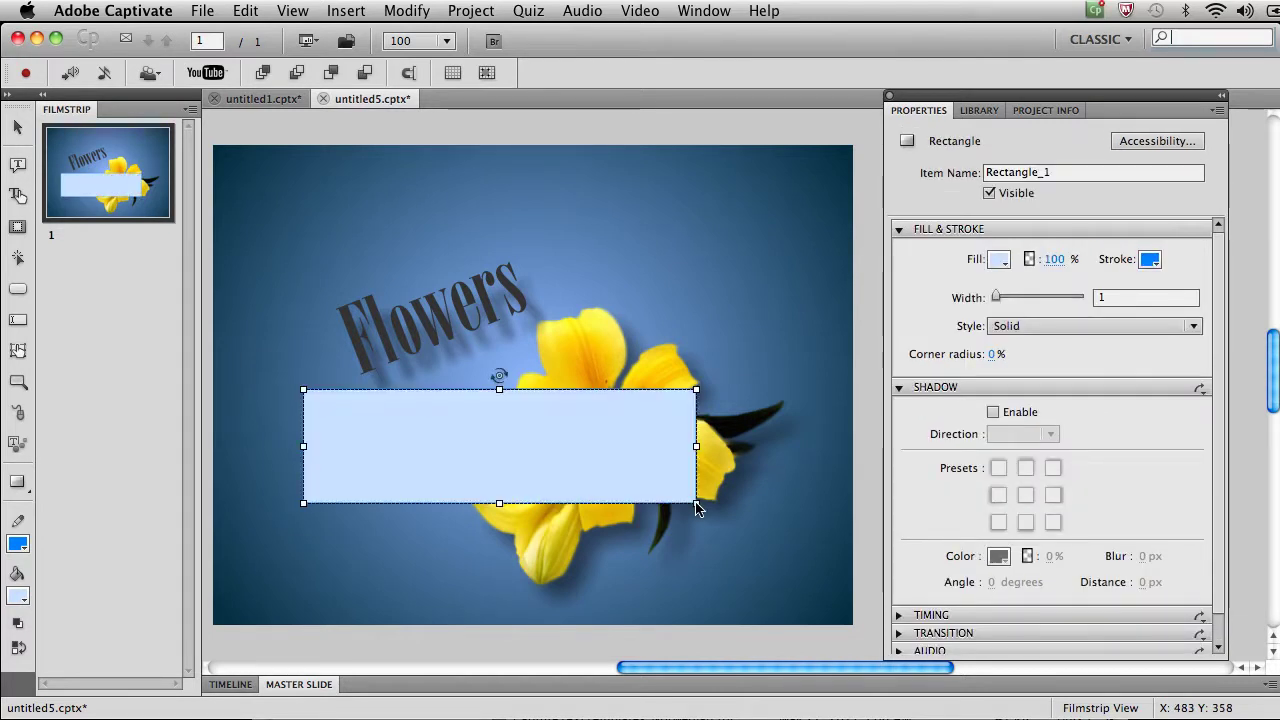
pyautogui.click(999, 260)
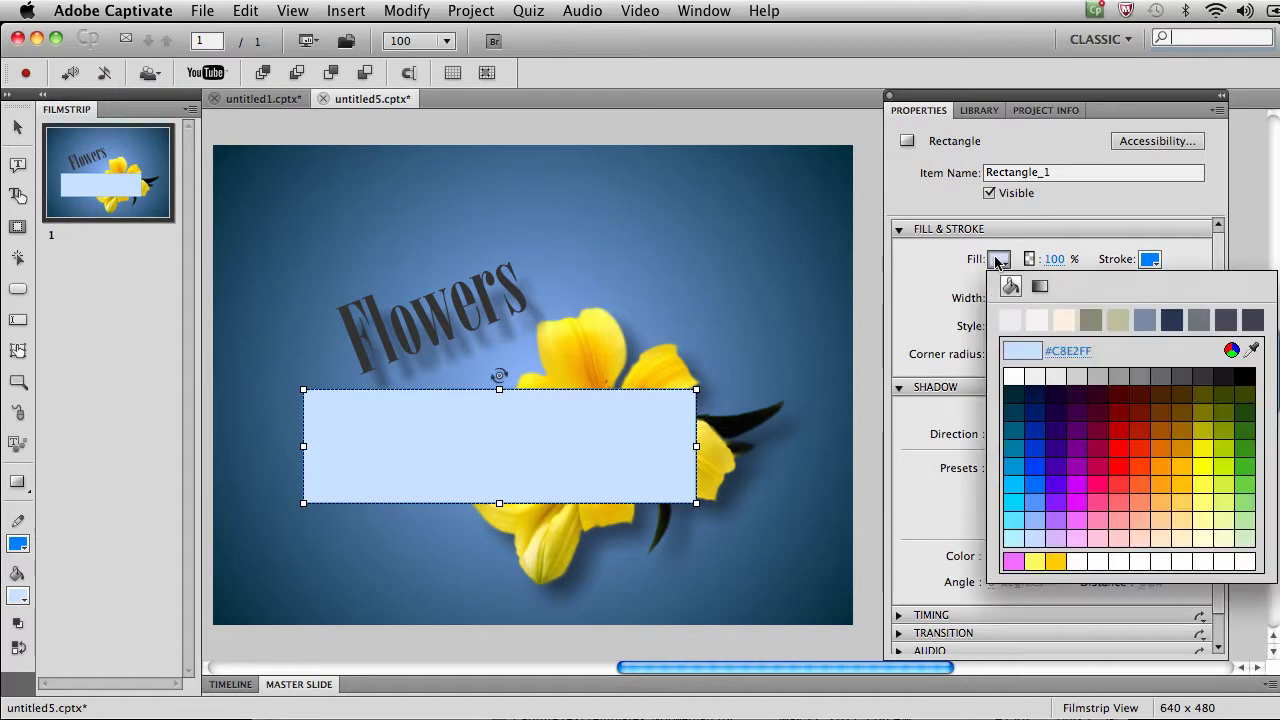
pyautogui.click(1040, 287)
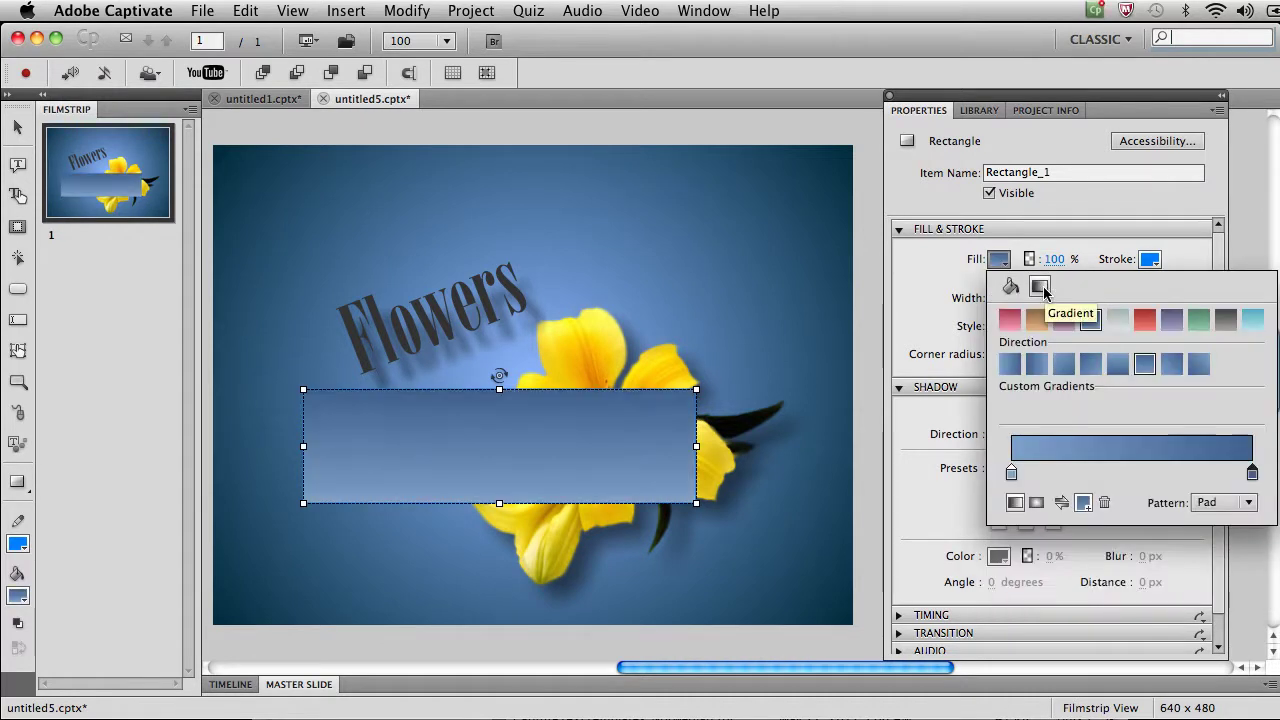
# Step: Give the rectangle a gradient fill starting orange and ending yellow, after trying grey, red and blue presets
pyautogui.click(1116, 324)
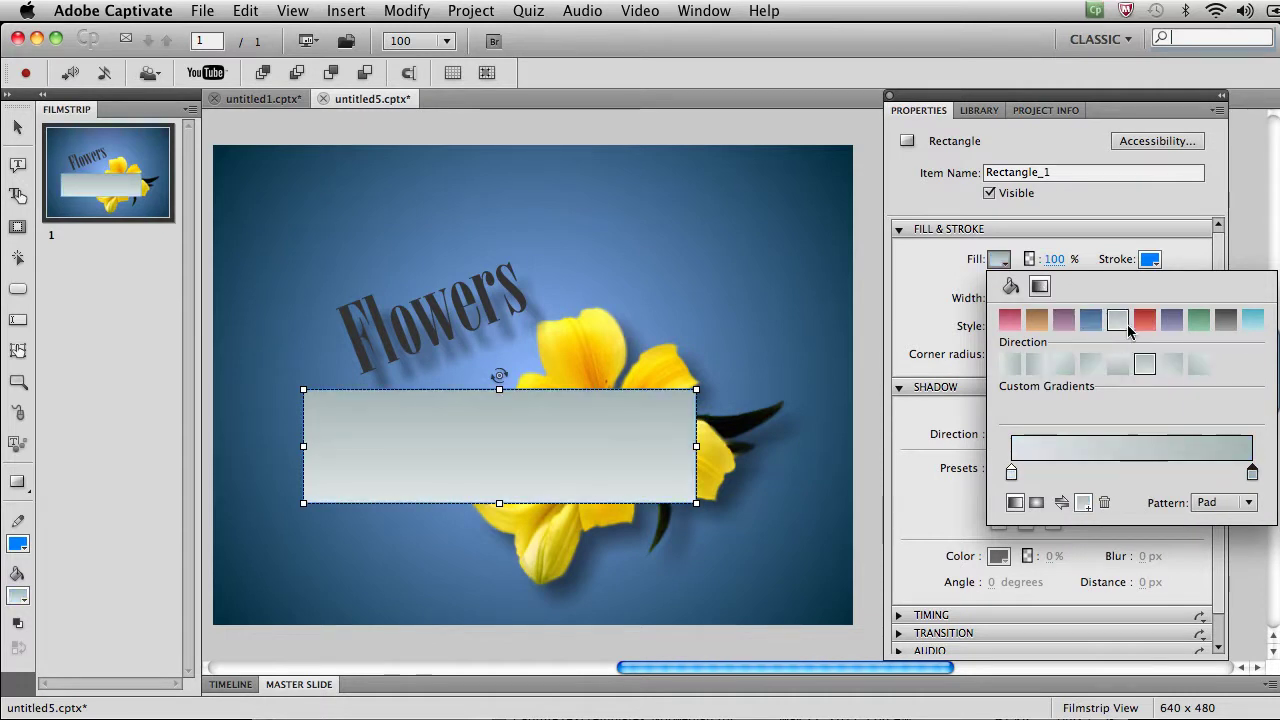
pyautogui.click(1145, 320)
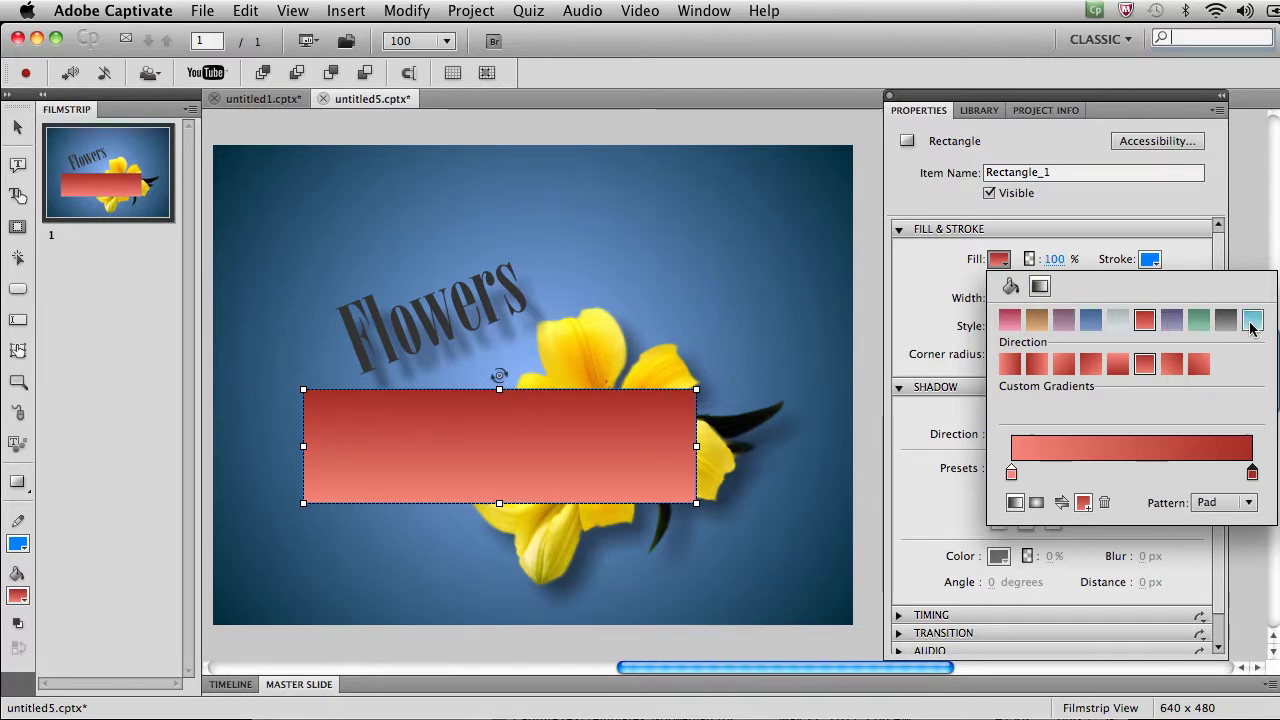
pyautogui.click(1251, 320)
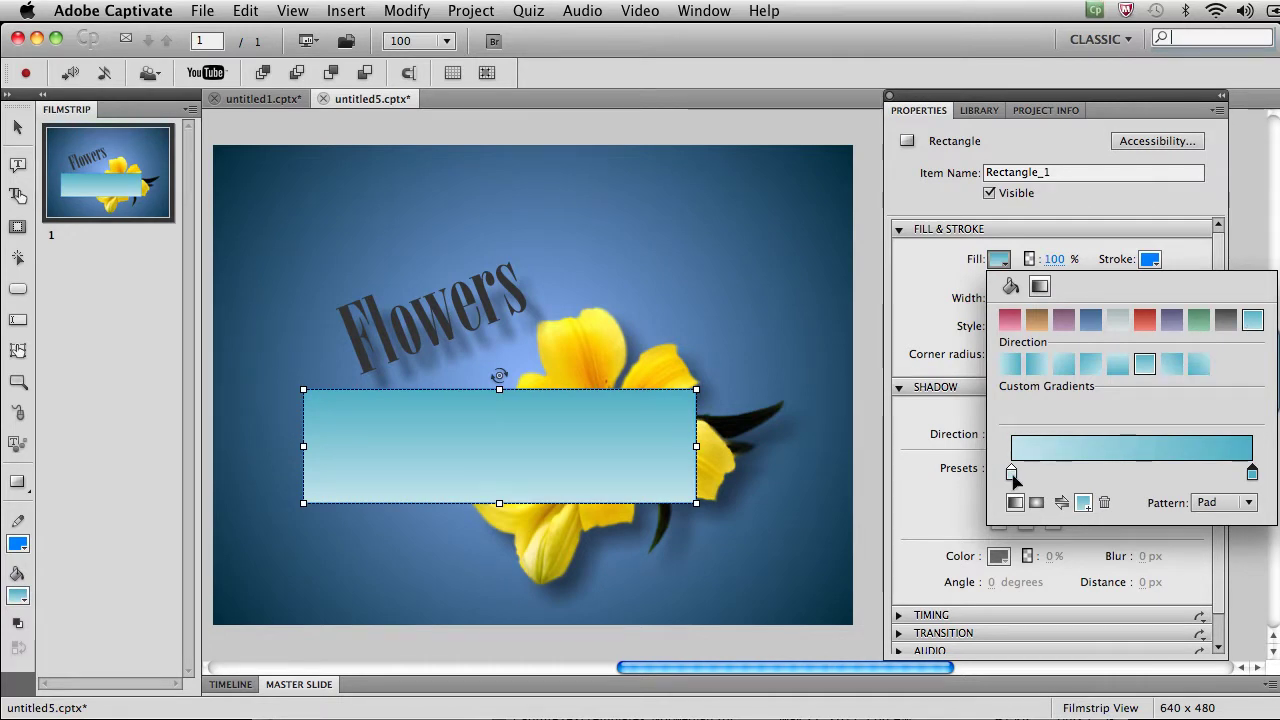
pyautogui.click(1012, 475)
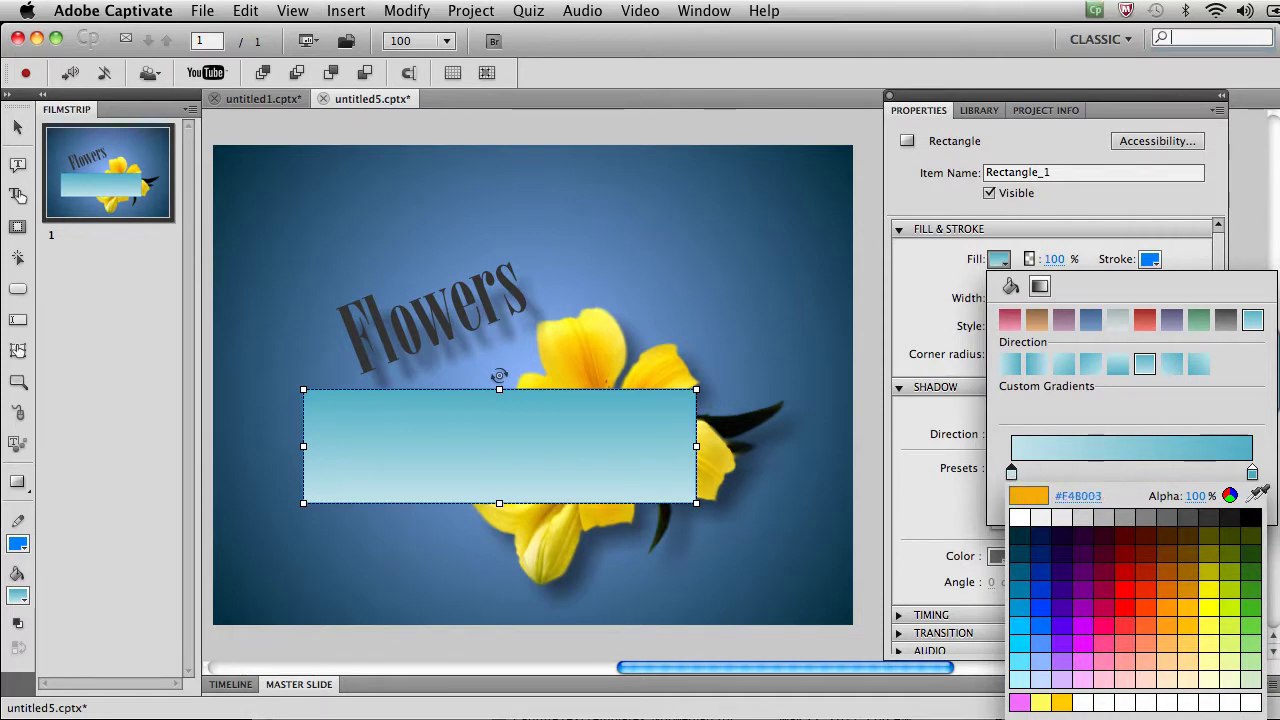
pyautogui.click(1166, 590)
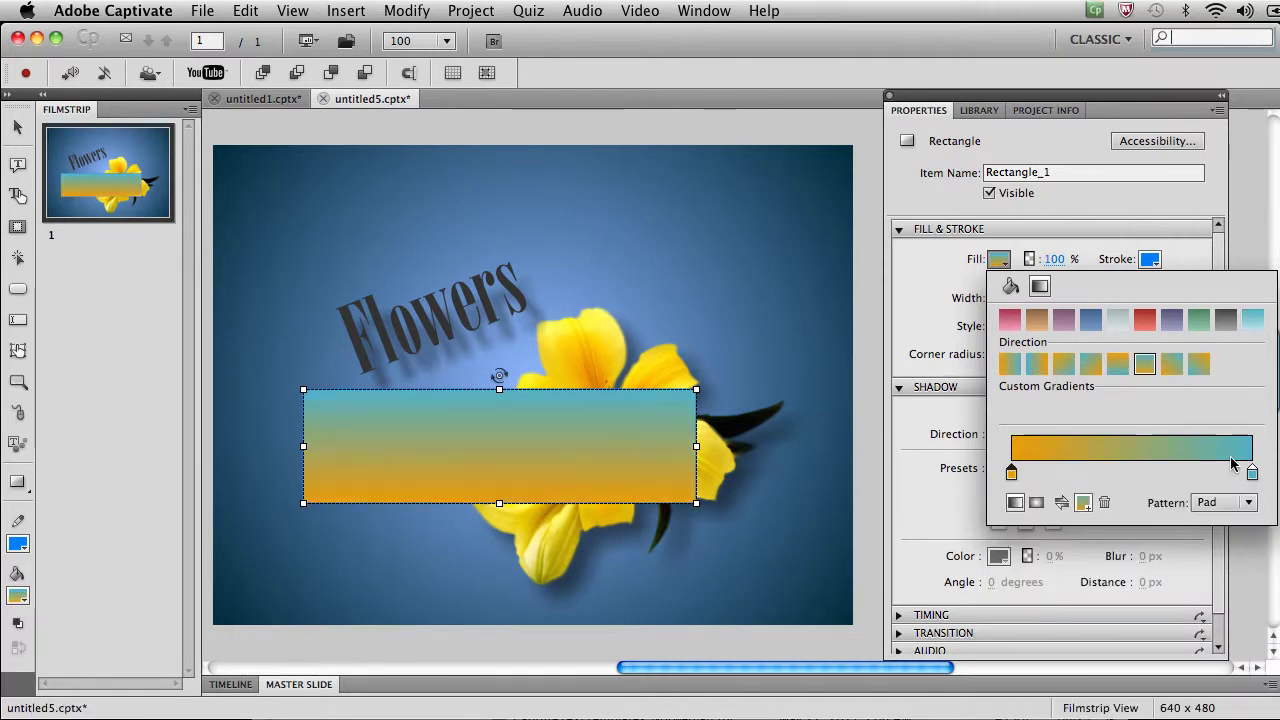
pyautogui.click(1252, 474)
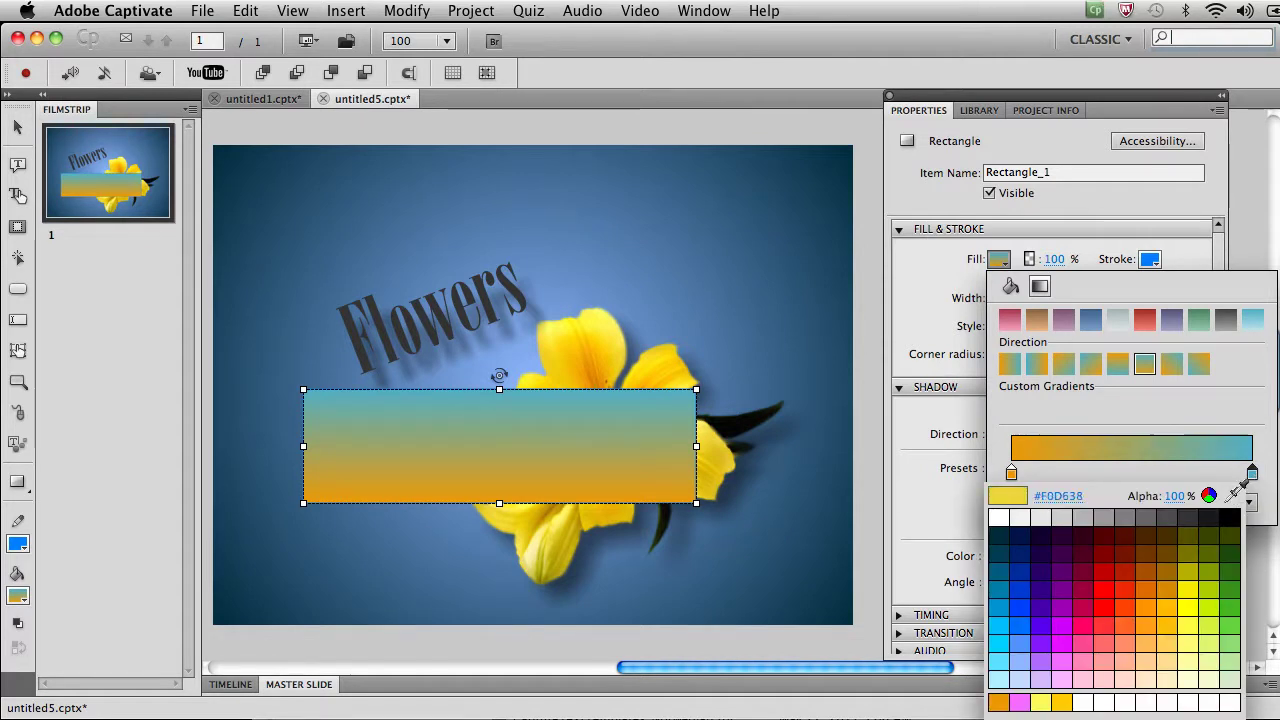
pyautogui.click(1187, 590)
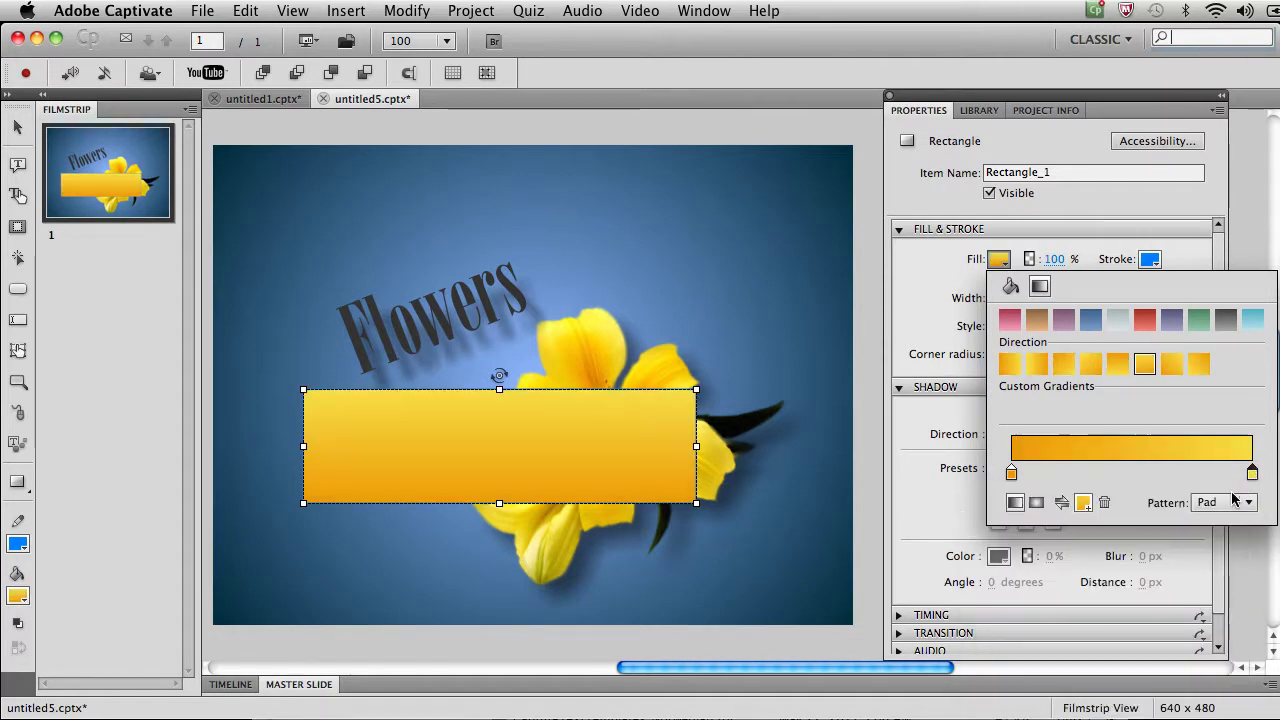
pyautogui.click(697, 444)
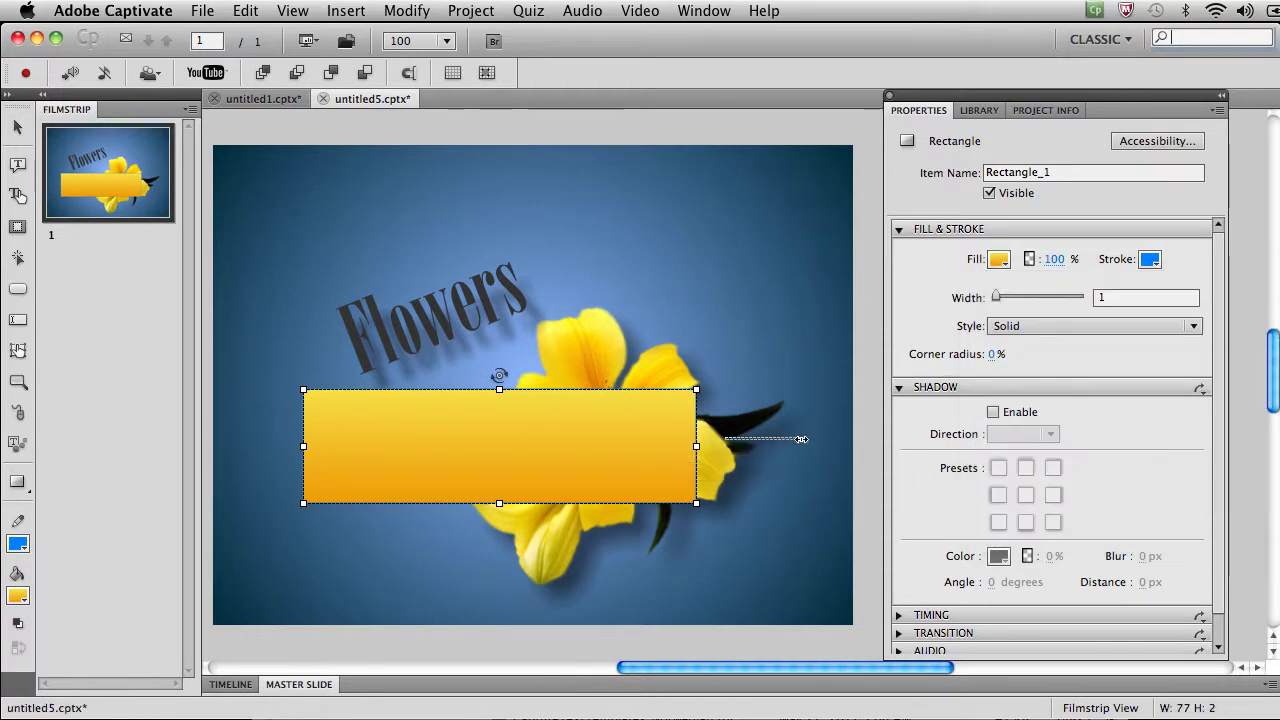
# Step: Stretch the rectangle's right edge past the lily to about 506 px wide
pyautogui.click(786, 437)
pyautogui.click(693, 452)
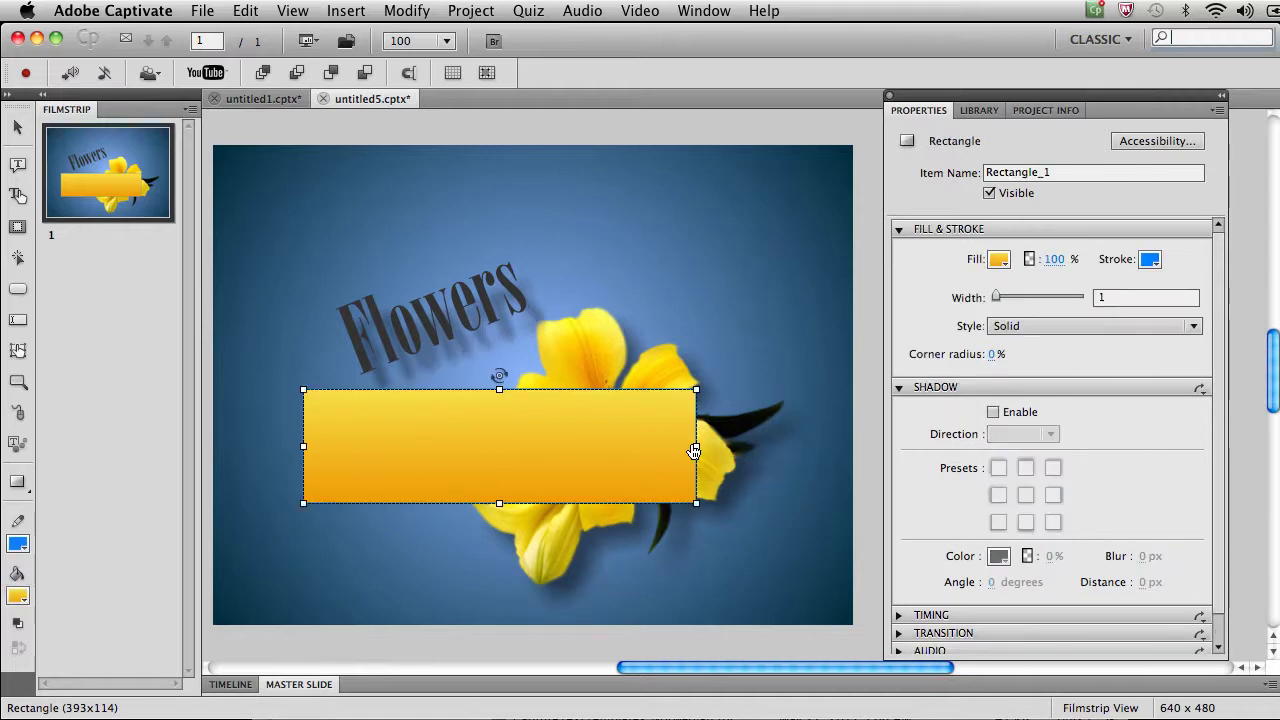
pyautogui.moveTo(697, 445); pyautogui.dragTo(810, 465)
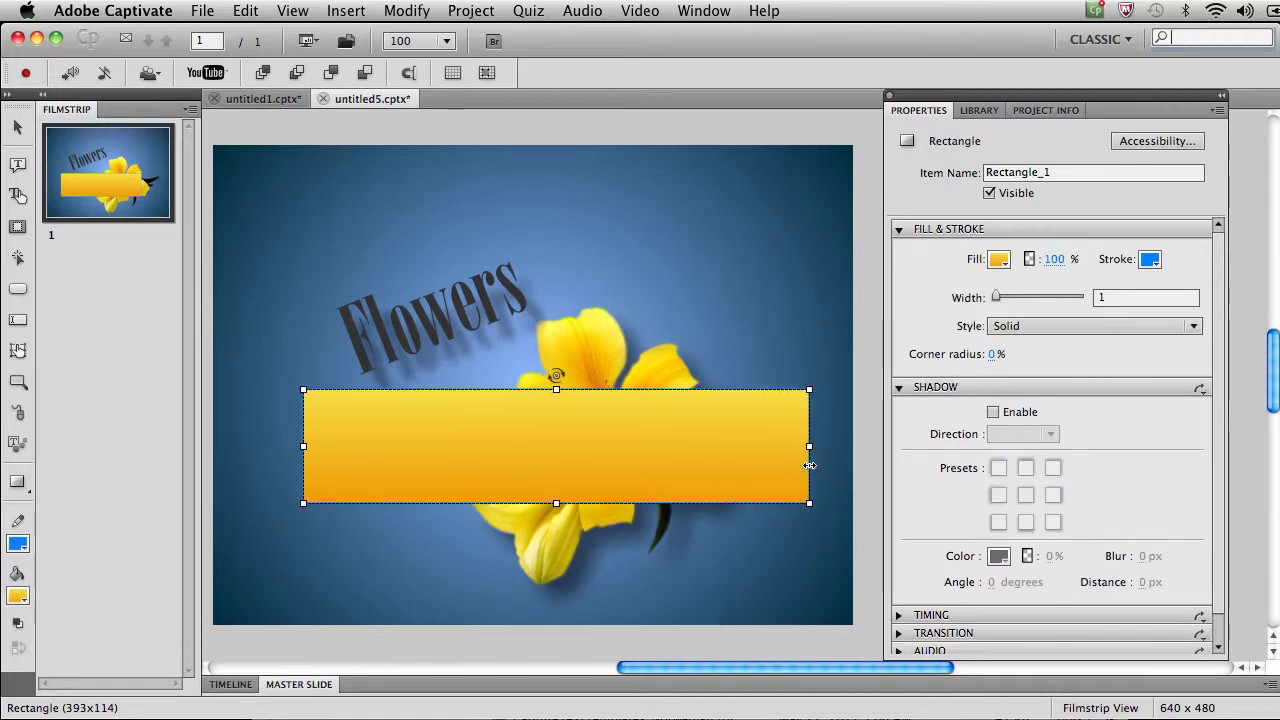
# Step: Send the yellow rectangle backward in the stacking order
pyautogui.rightClick(531, 436)
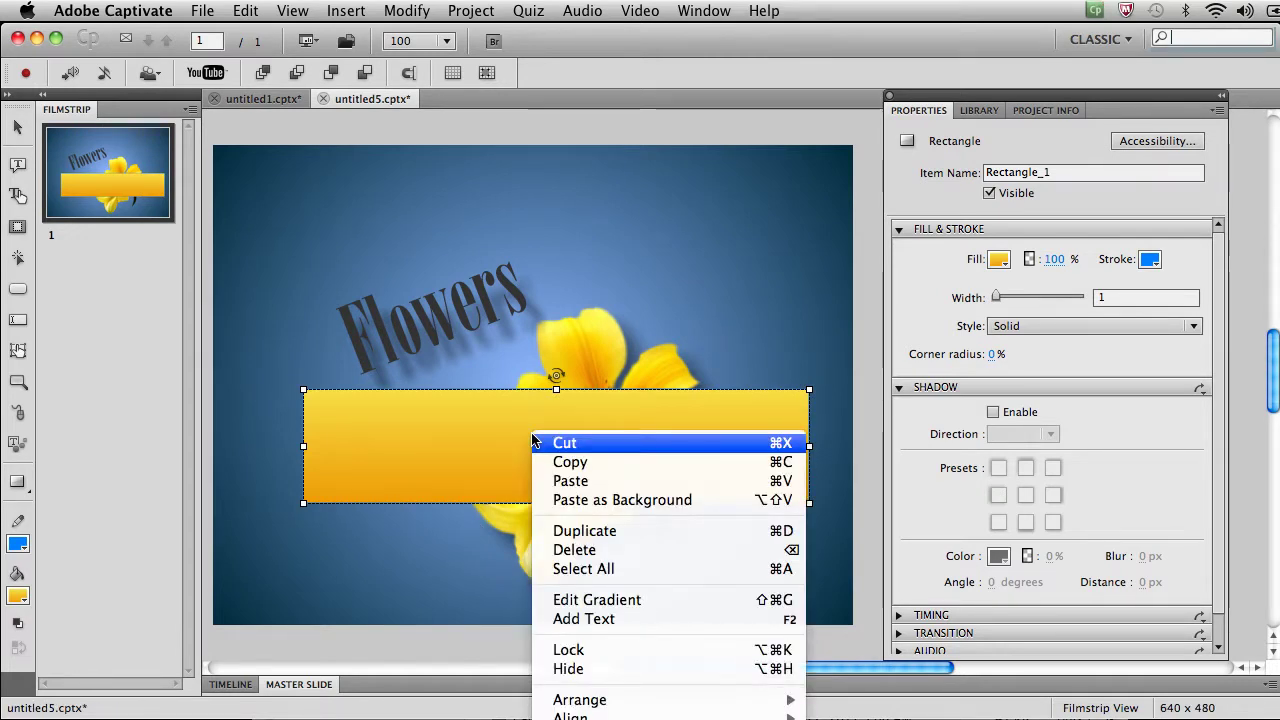
pyautogui.moveTo(632, 701)
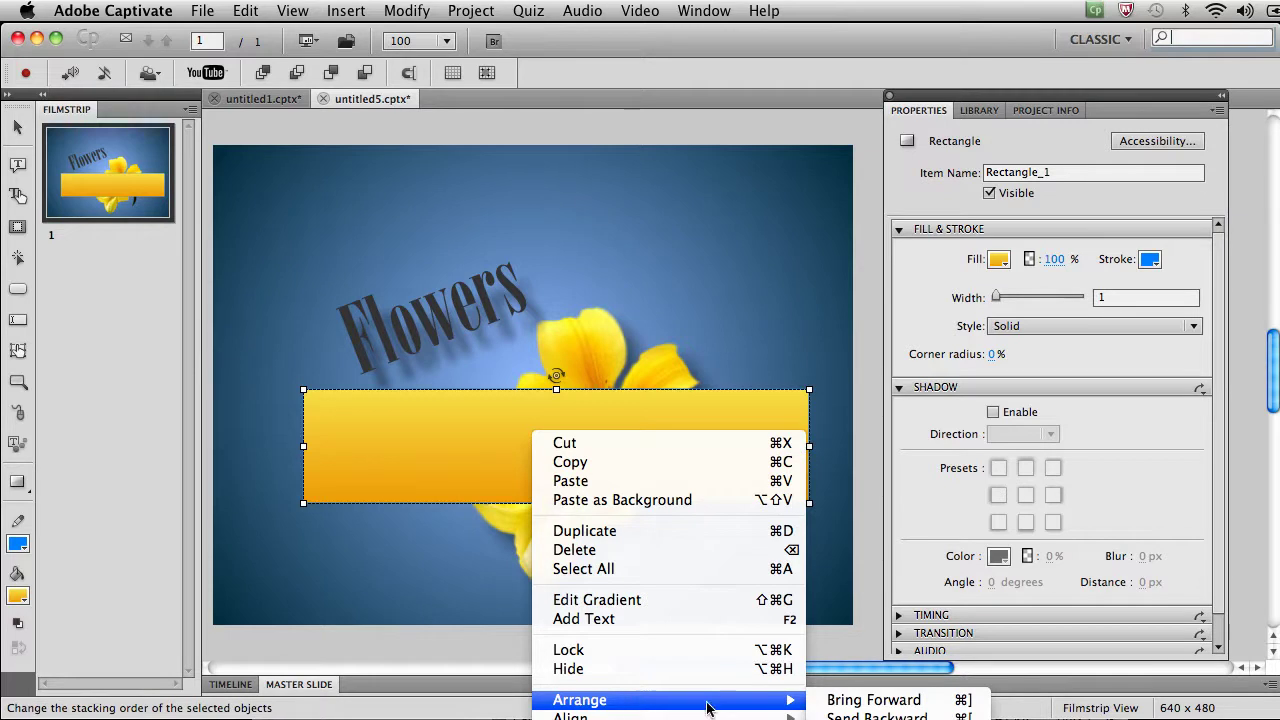
pyautogui.click(877, 715)
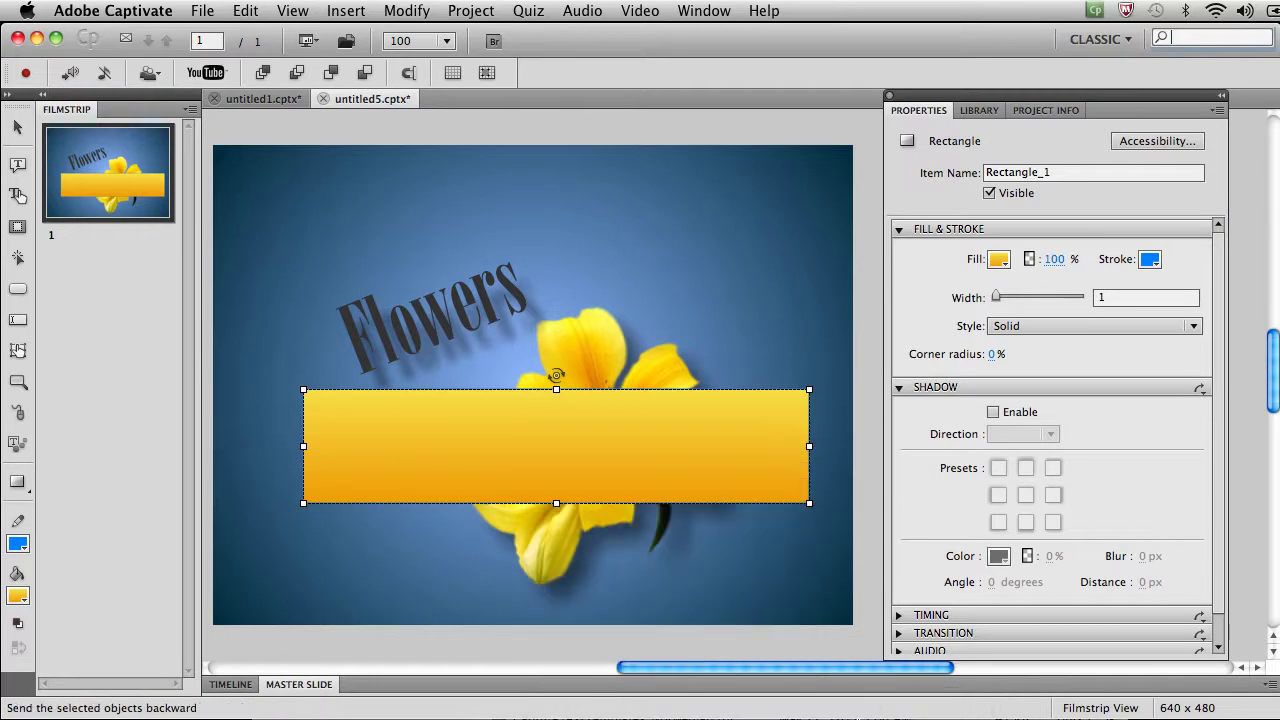
pyautogui.rightClick(546, 458)
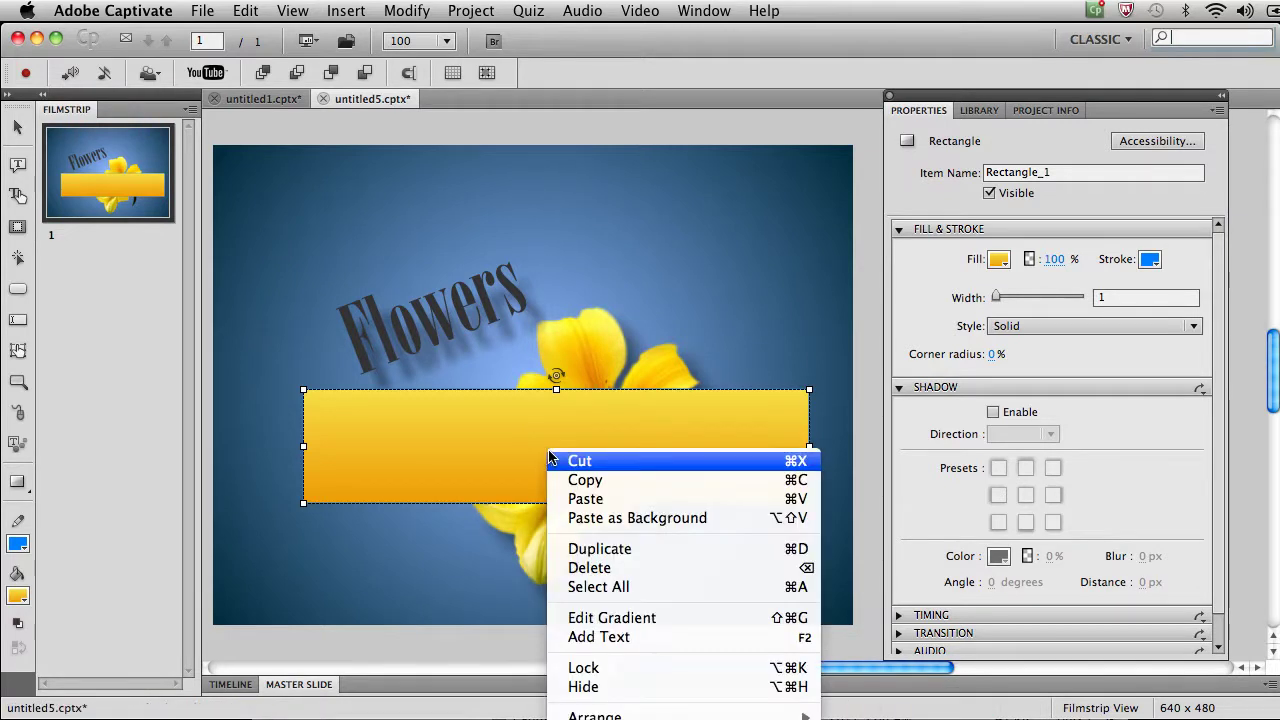
pyautogui.press('Escape')
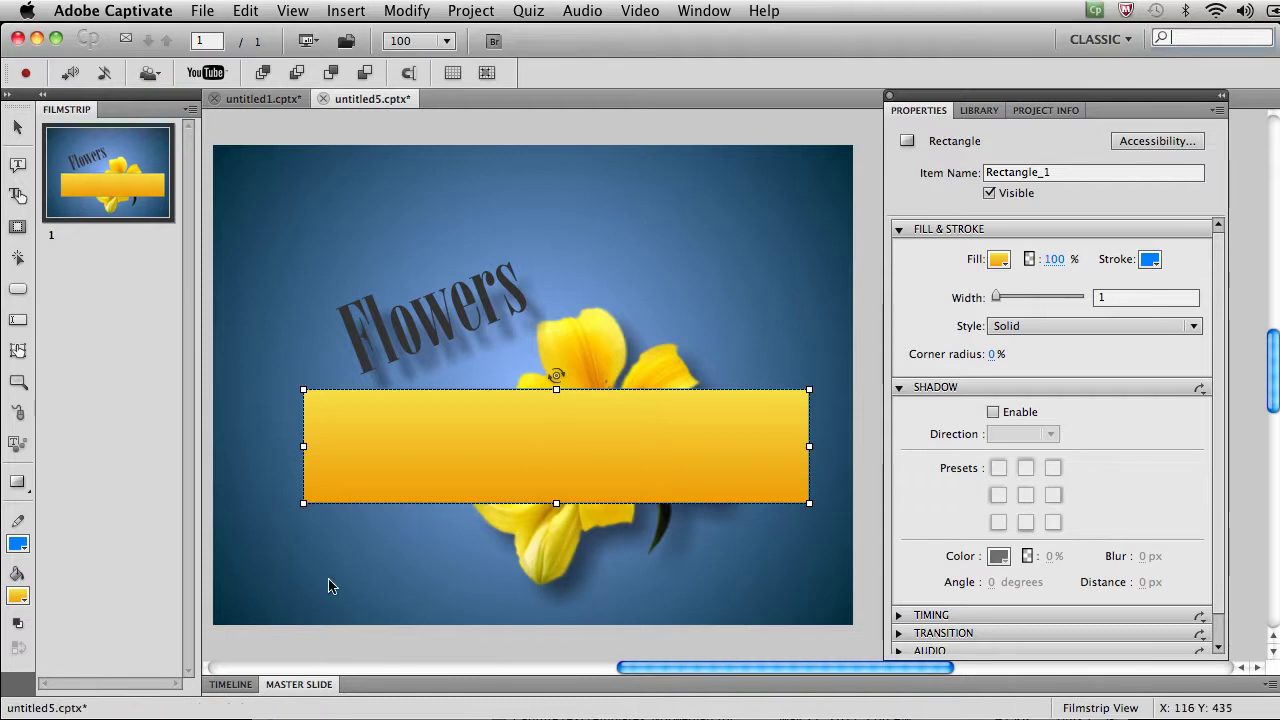
# Step: Move the Rectangle layer below the lily image layer in the Timeline, then collapse the Timeline
pyautogui.click(232, 685)
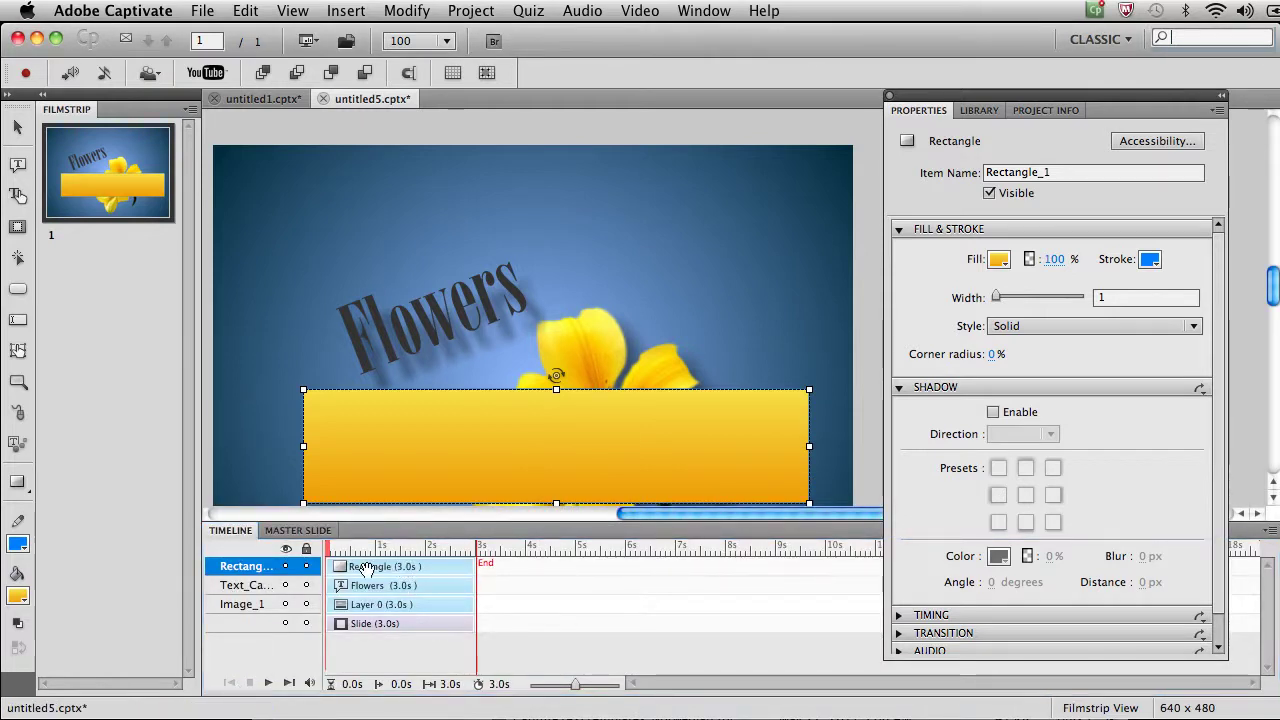
pyautogui.moveTo(383, 567); pyautogui.dragTo(380, 605)
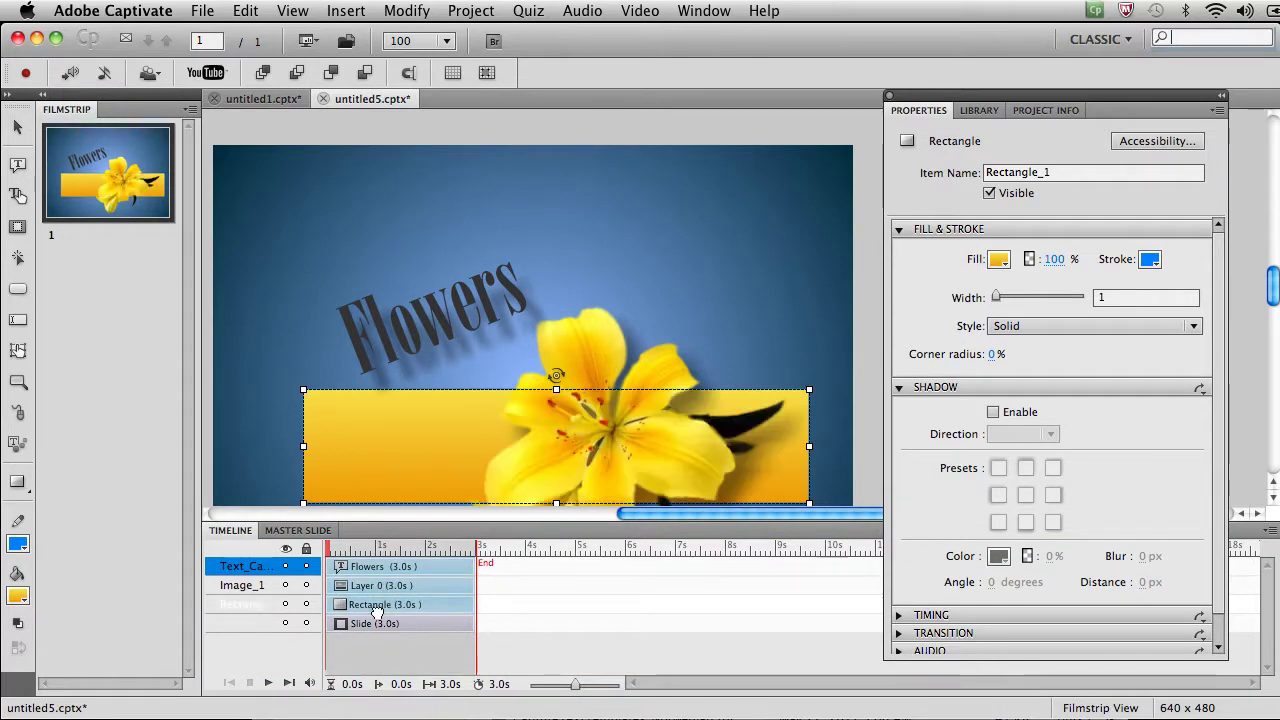
pyautogui.click(876, 304)
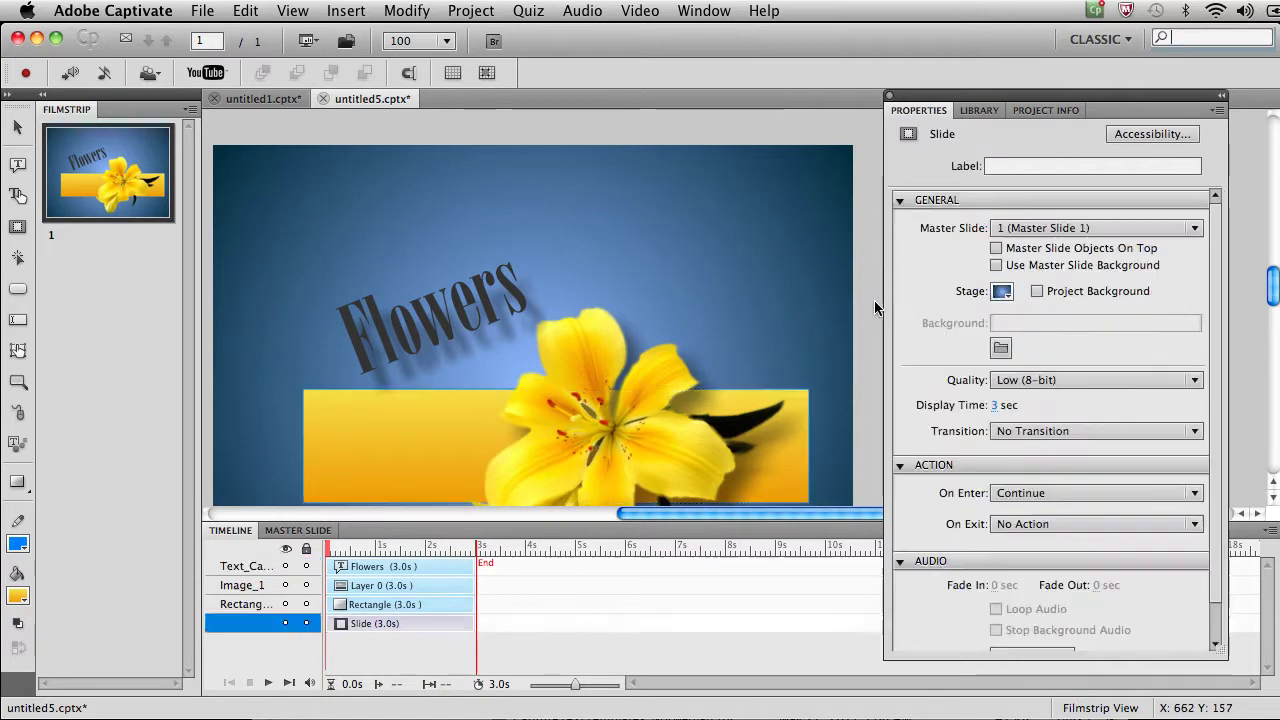
pyautogui.doubleClick(589, 533)
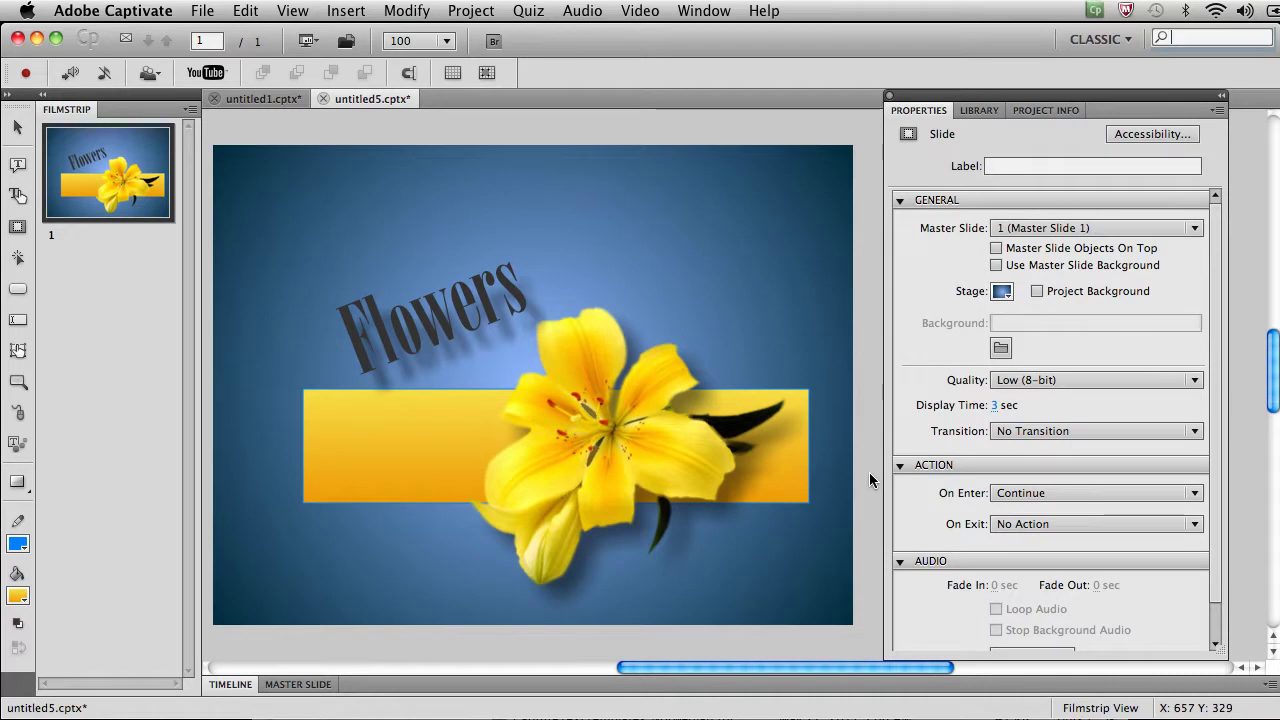
# Step: Extend the yellow rectangle's left edge further left and give it a red outline
pyautogui.click(330, 408)
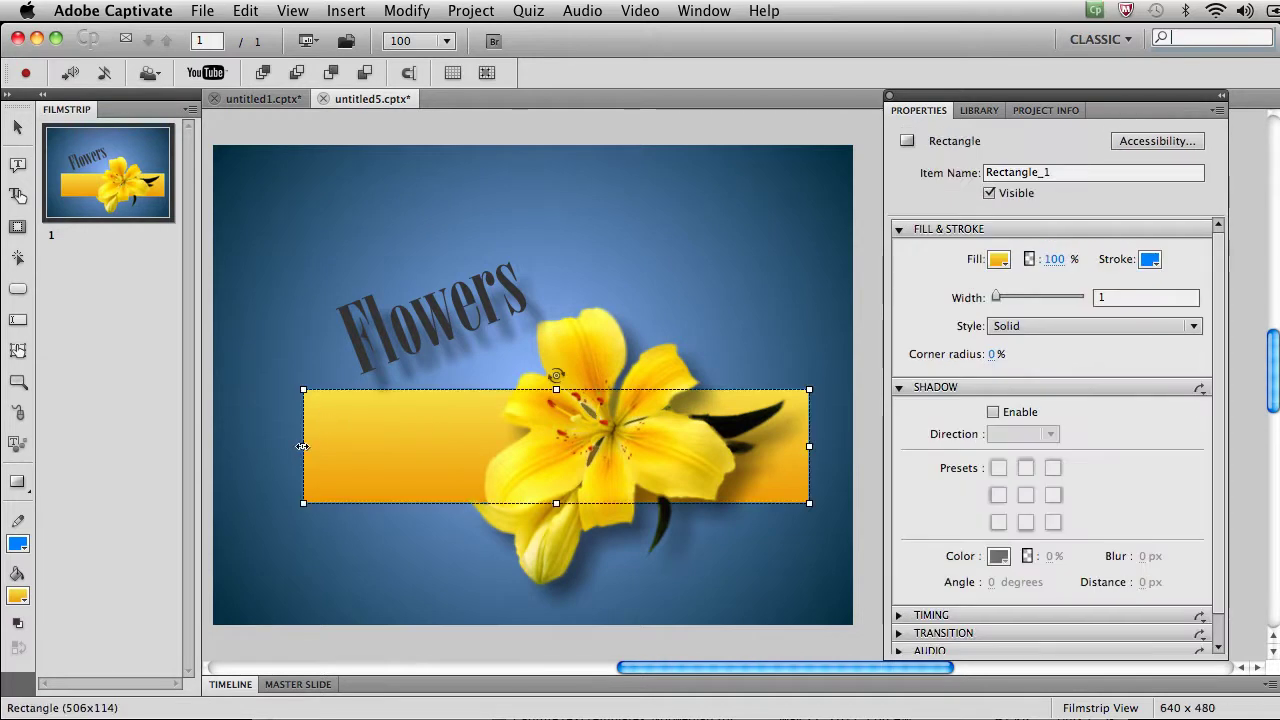
pyautogui.moveTo(302, 446); pyautogui.dragTo(256, 446)
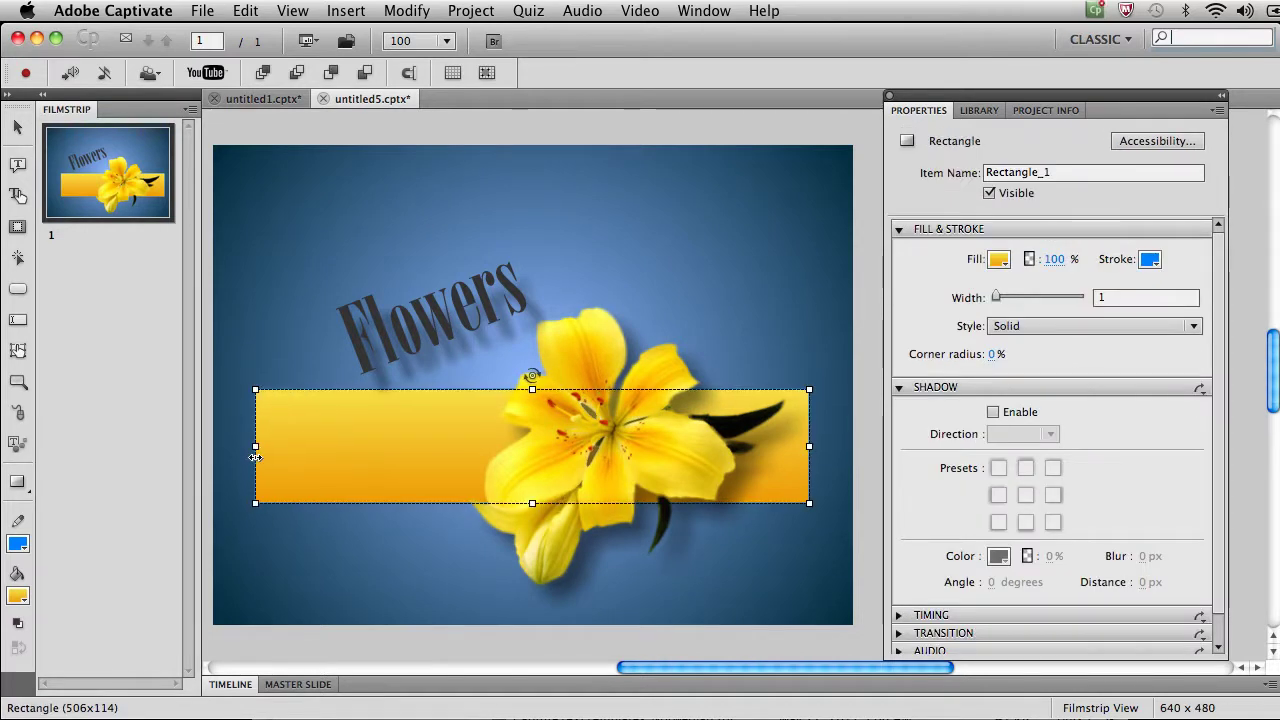
pyautogui.click(1148, 259)
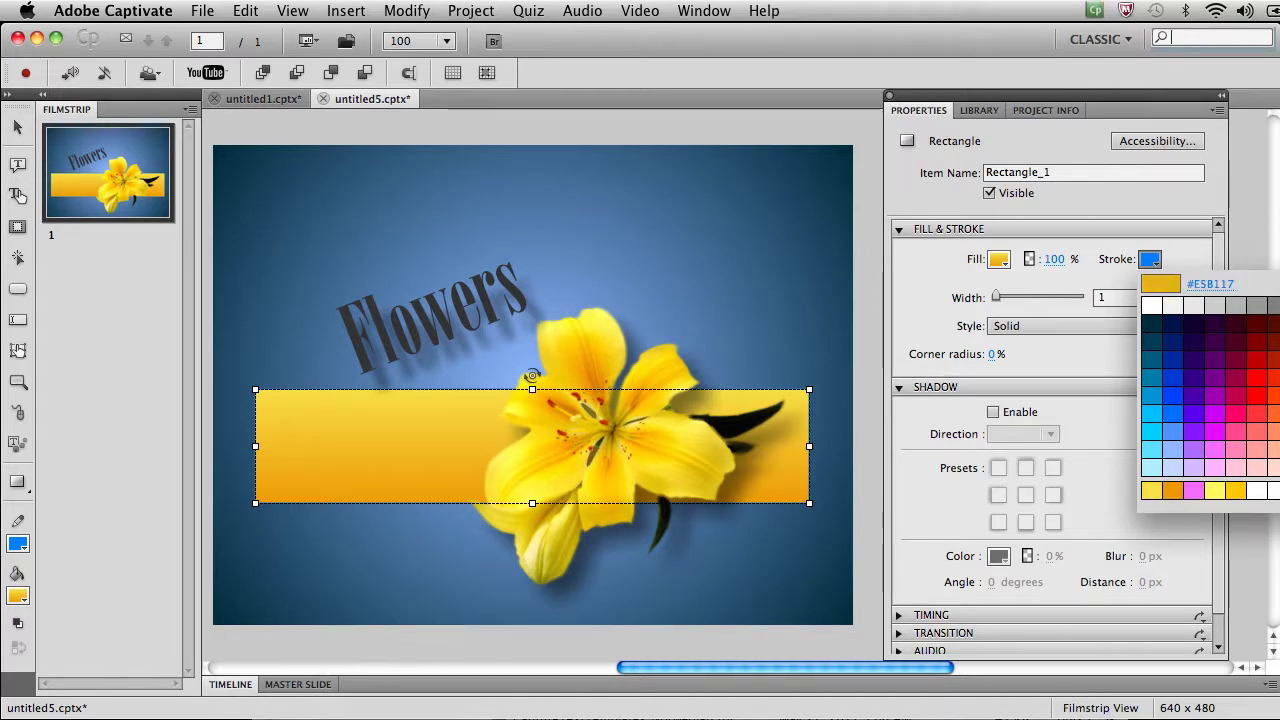
pyautogui.click(1256, 341)
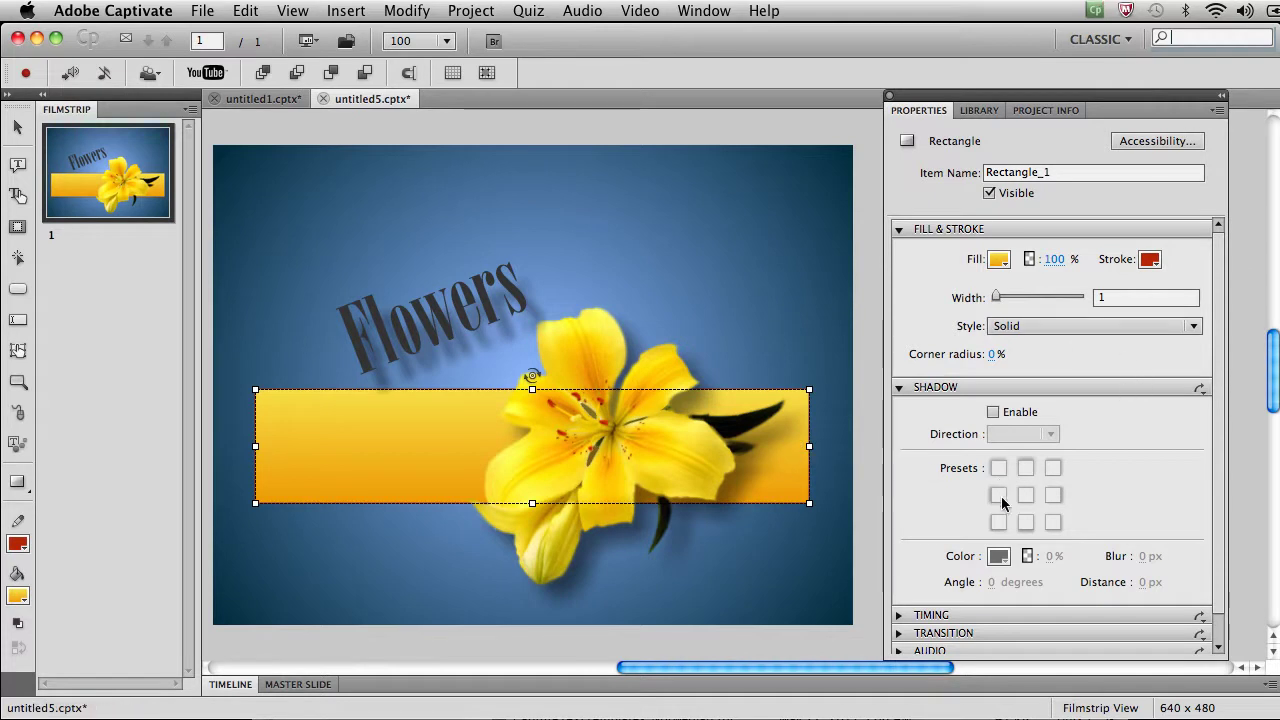
# Step: Enable a drop shadow on the rectangle (40%, 13 px blur, 45°, 25 px distance)
pyautogui.click(1001, 410)
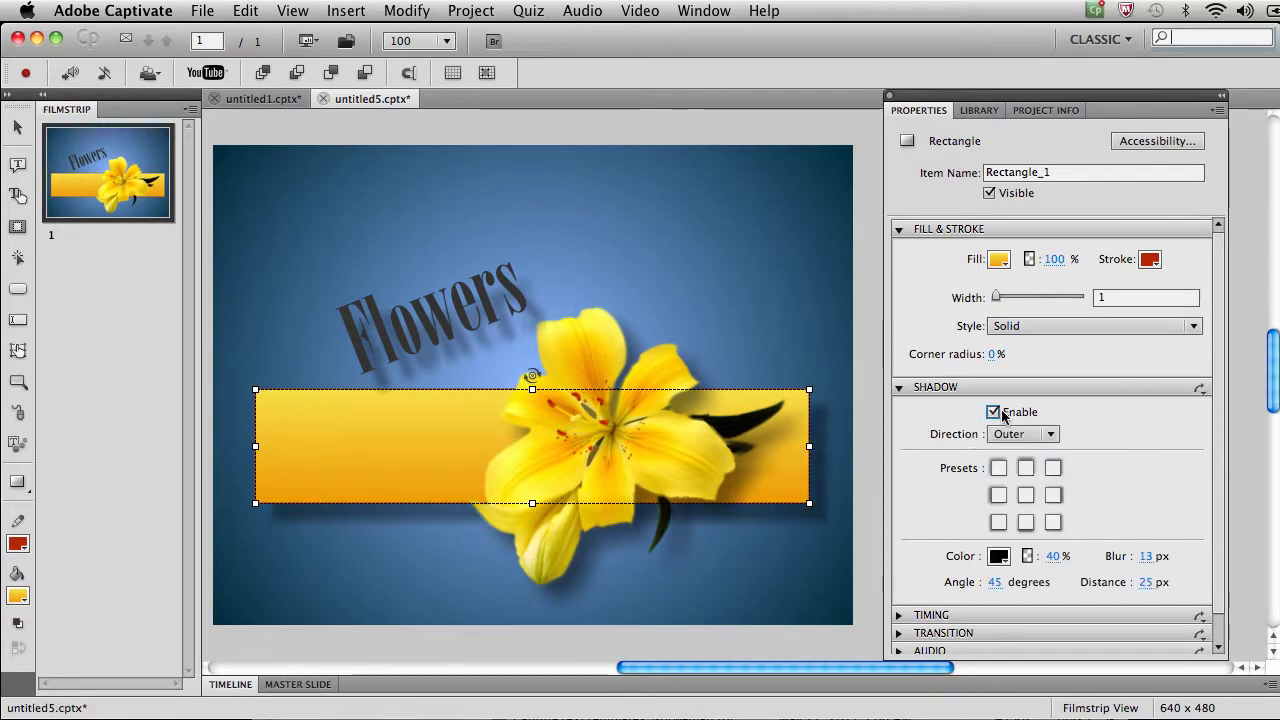
pyautogui.click(866, 411)
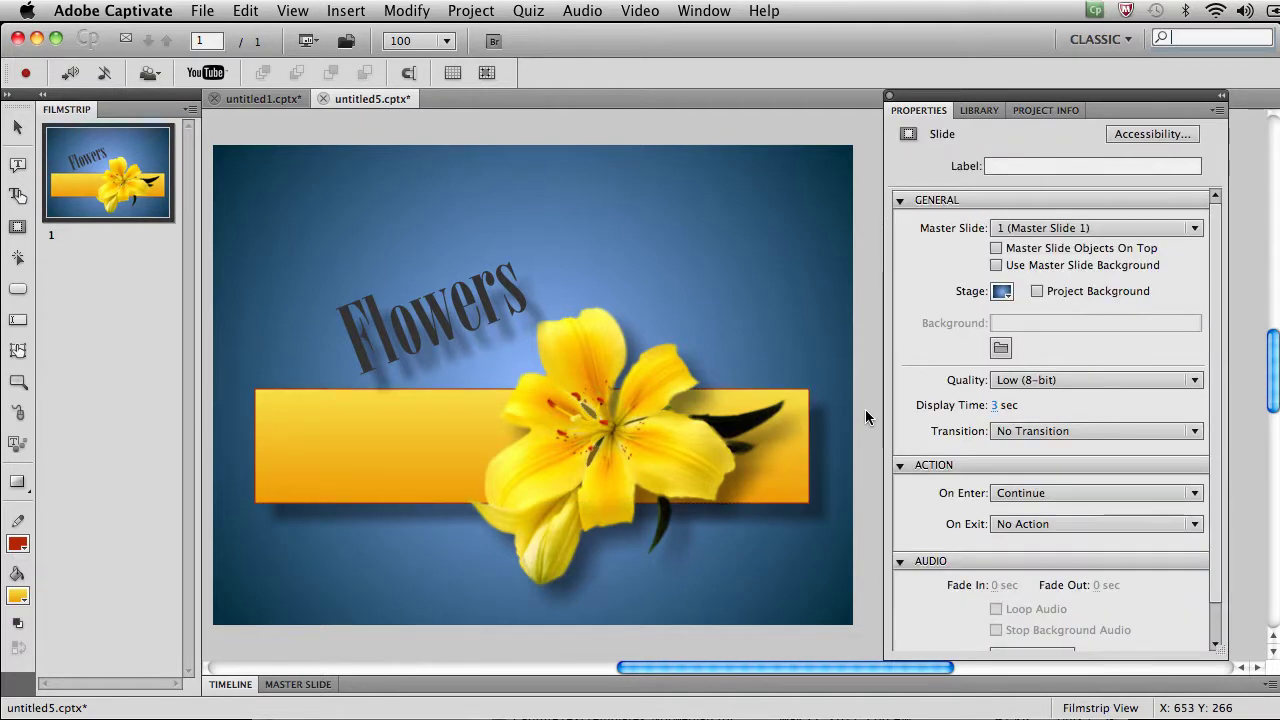
pyautogui.click(491, 406)
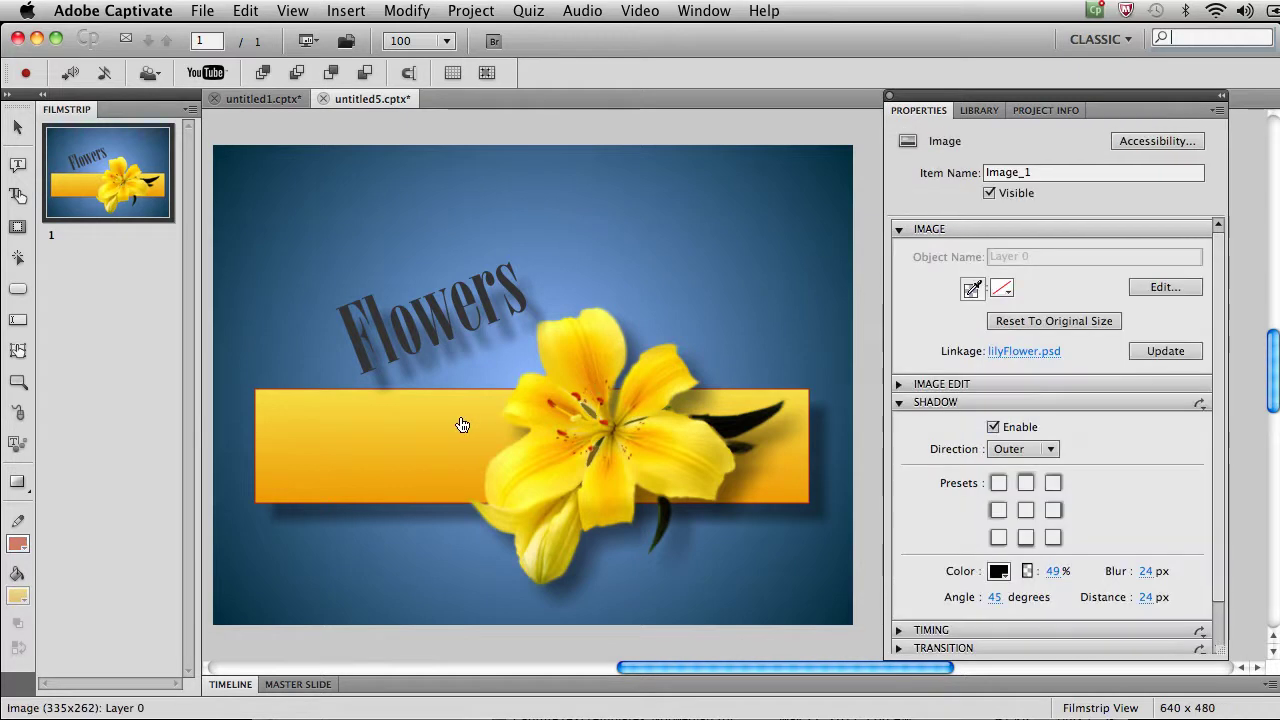
pyautogui.click(263, 492)
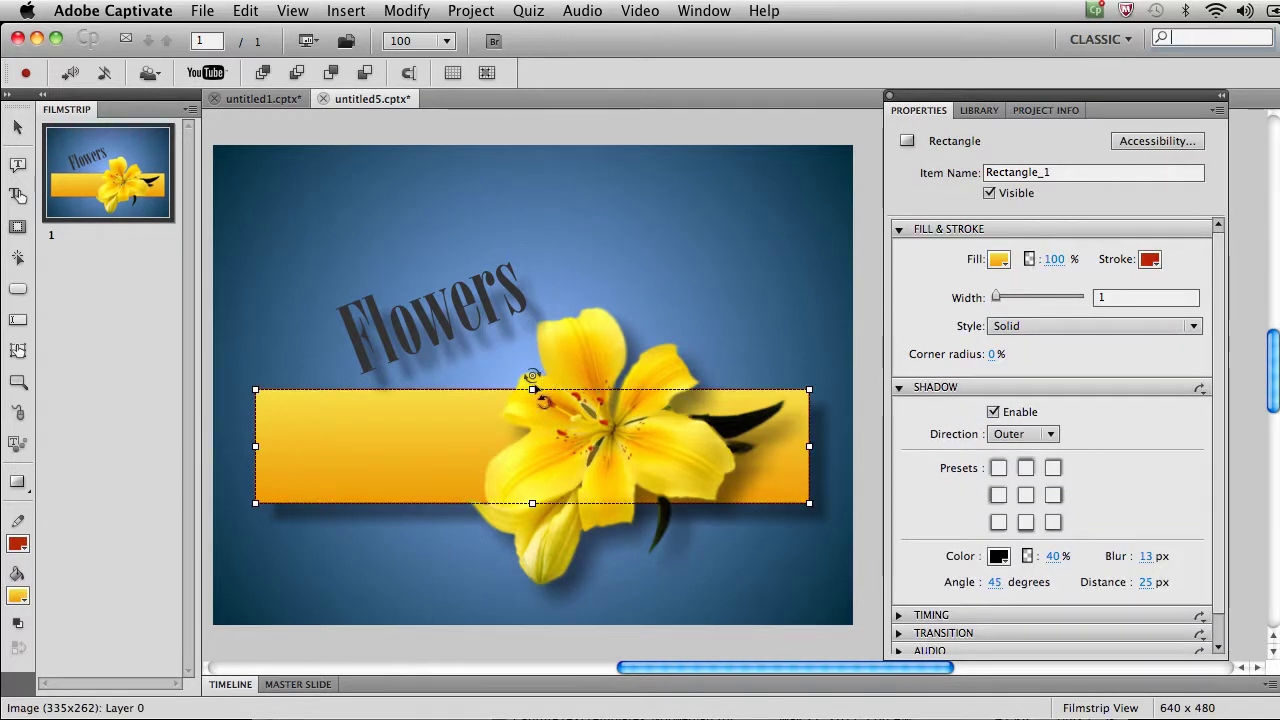
# Step: Stretch the rectangle up behind 'Flowers' and raise its bottom into a 554 × 138 banner
pyautogui.moveTo(532, 385); pyautogui.dragTo(535, 237)
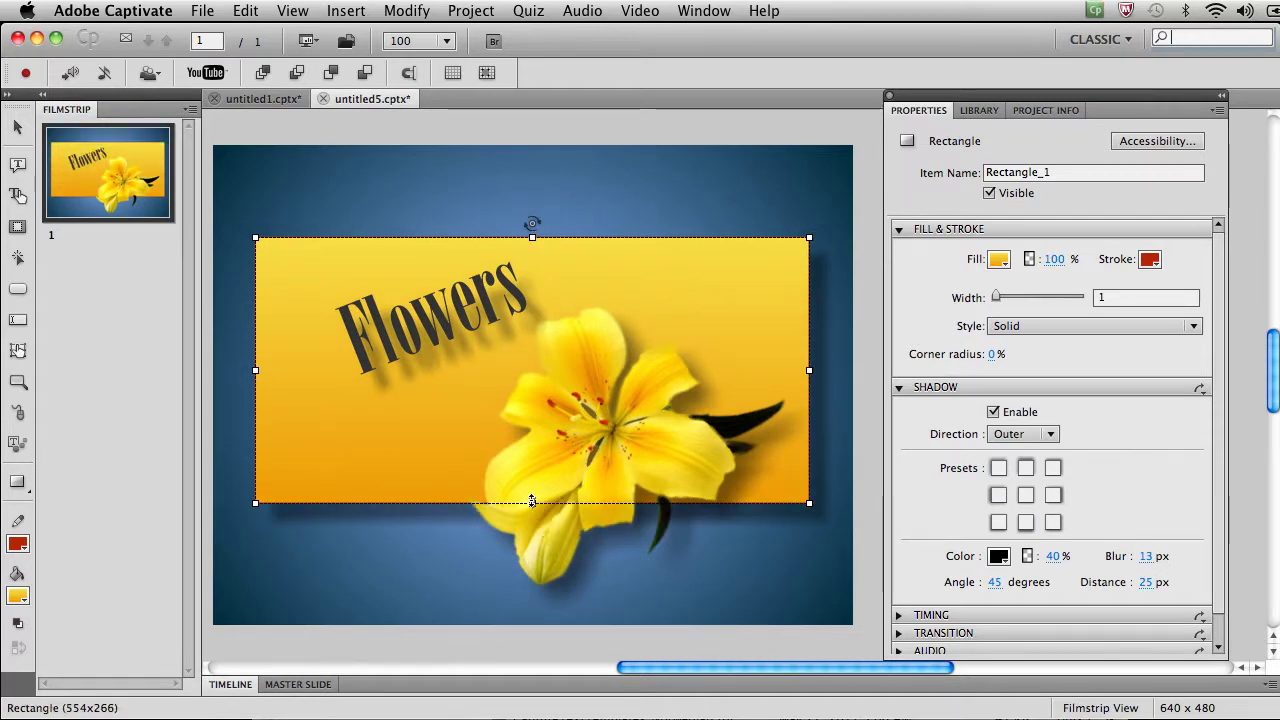
pyautogui.moveTo(532, 501); pyautogui.dragTo(538, 375)
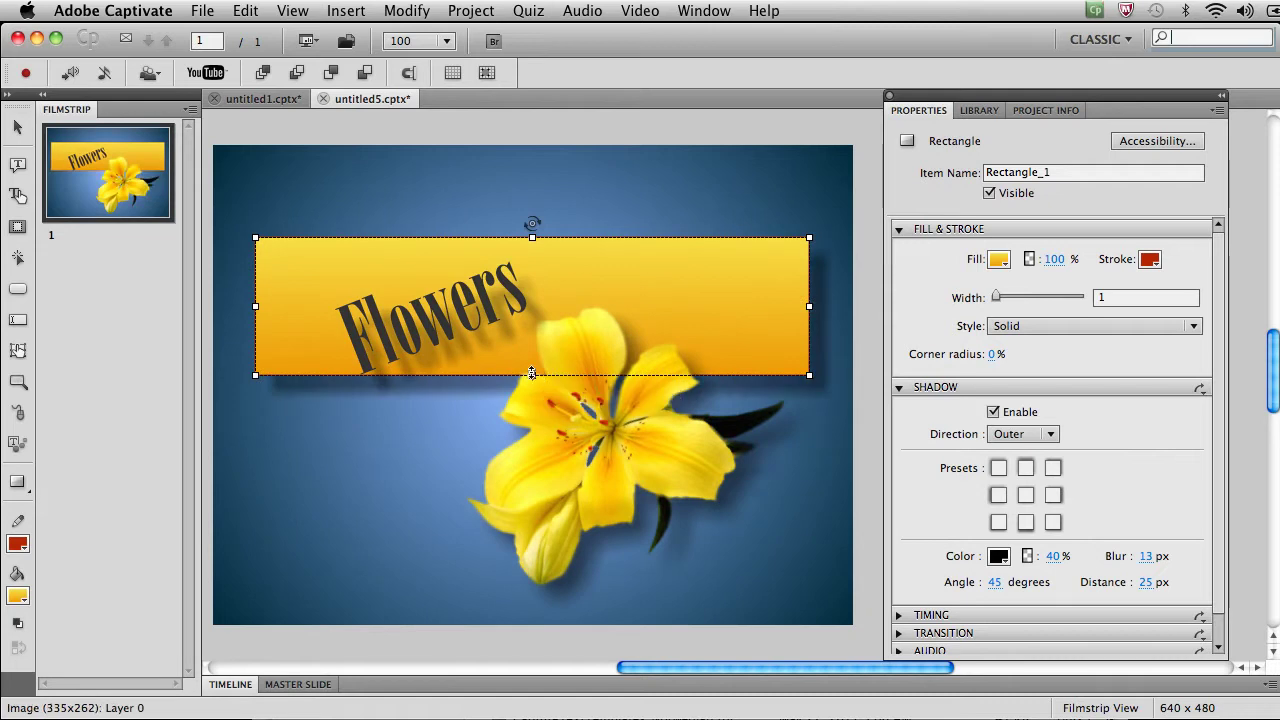
pyautogui.moveTo(531, 377); pyautogui.dragTo(532, 406)
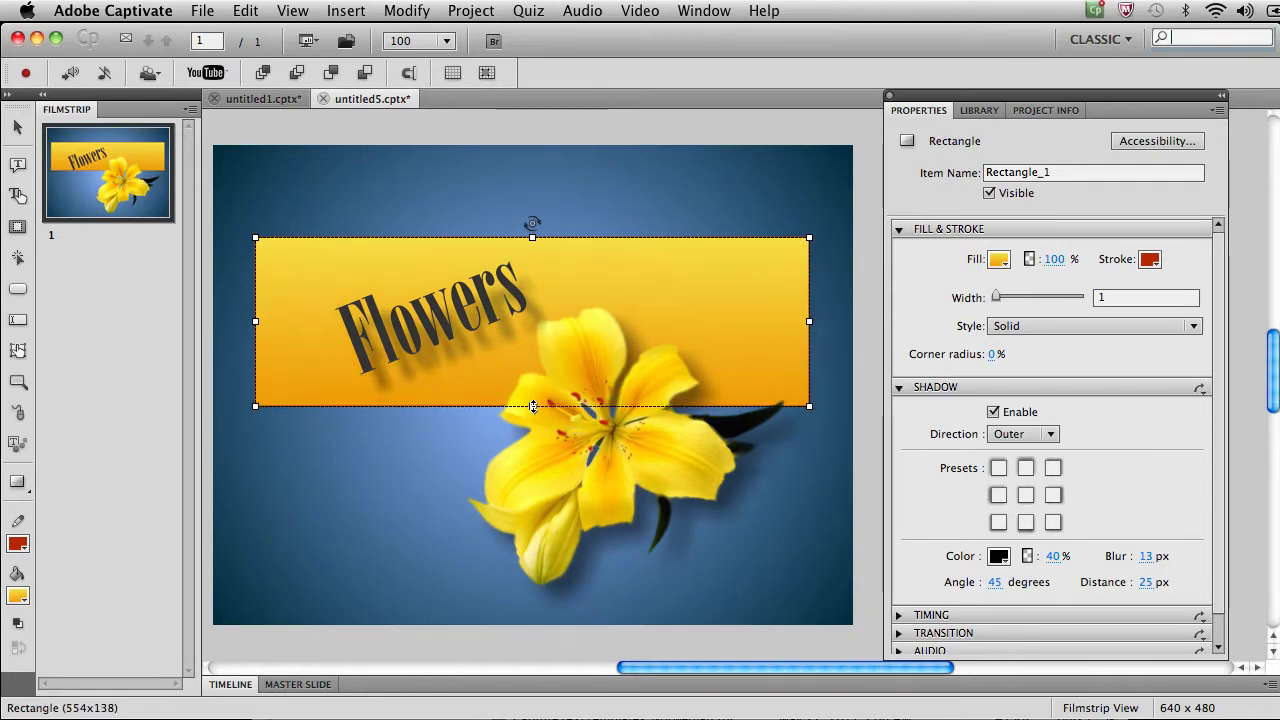
pyautogui.click(864, 457)
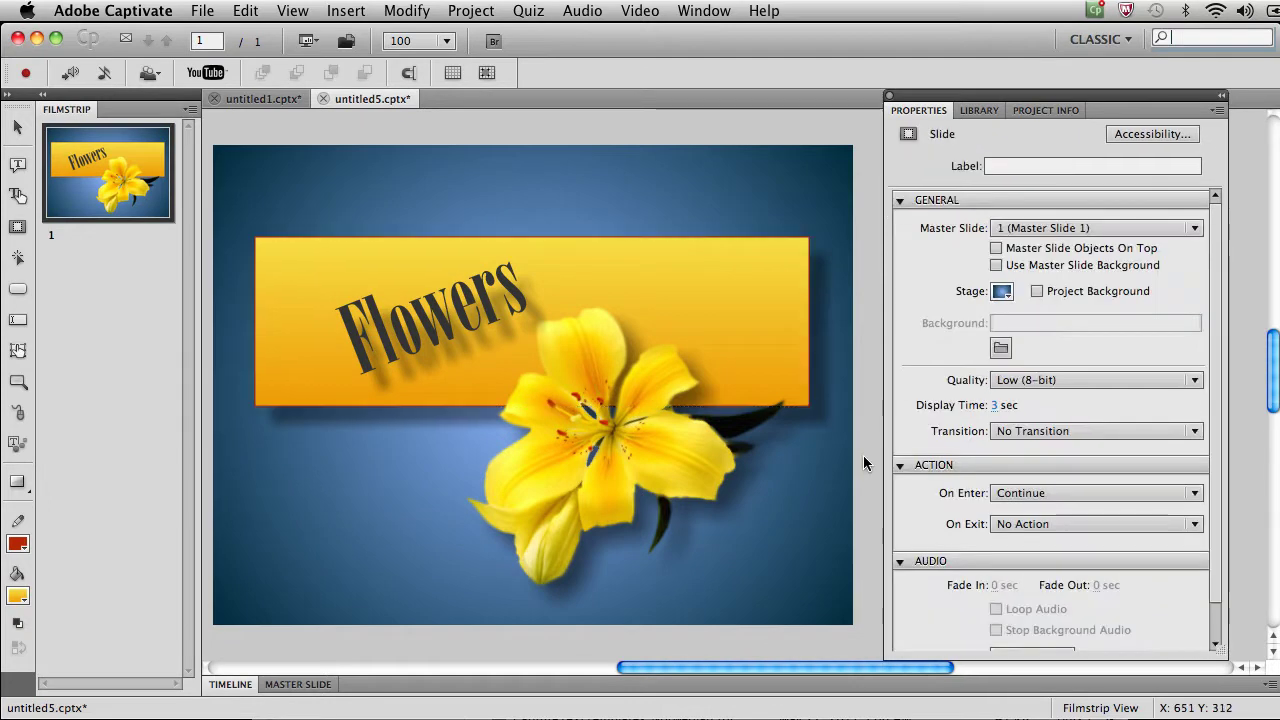